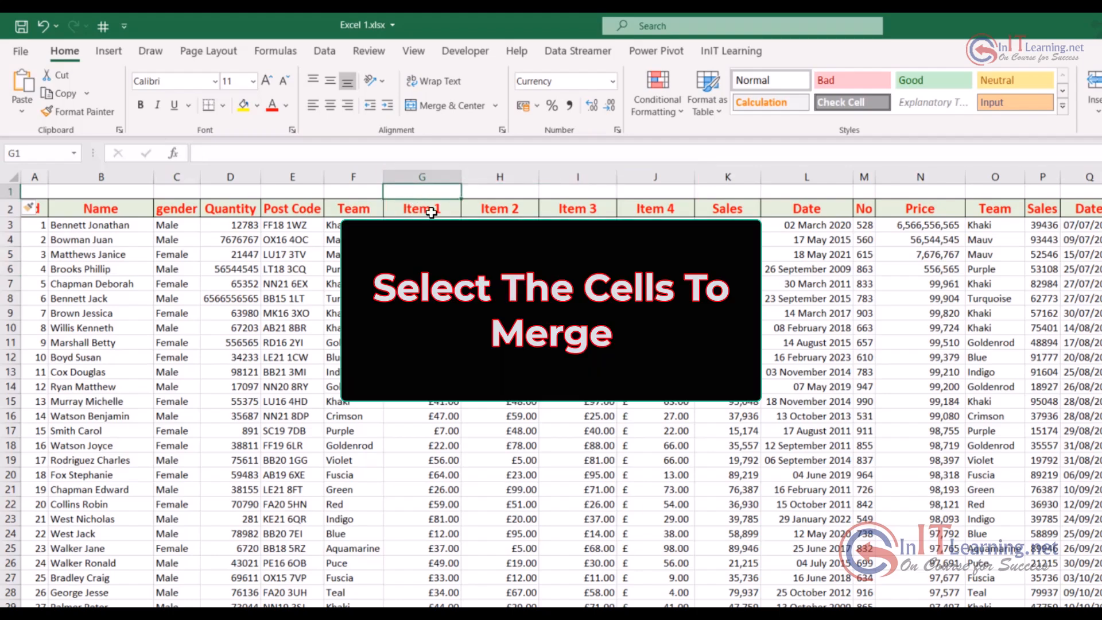
Merge and center cells G1:J1 above the item columns and enter the heading "Product Description"
left_click_drag(464, 186, 664, 191)
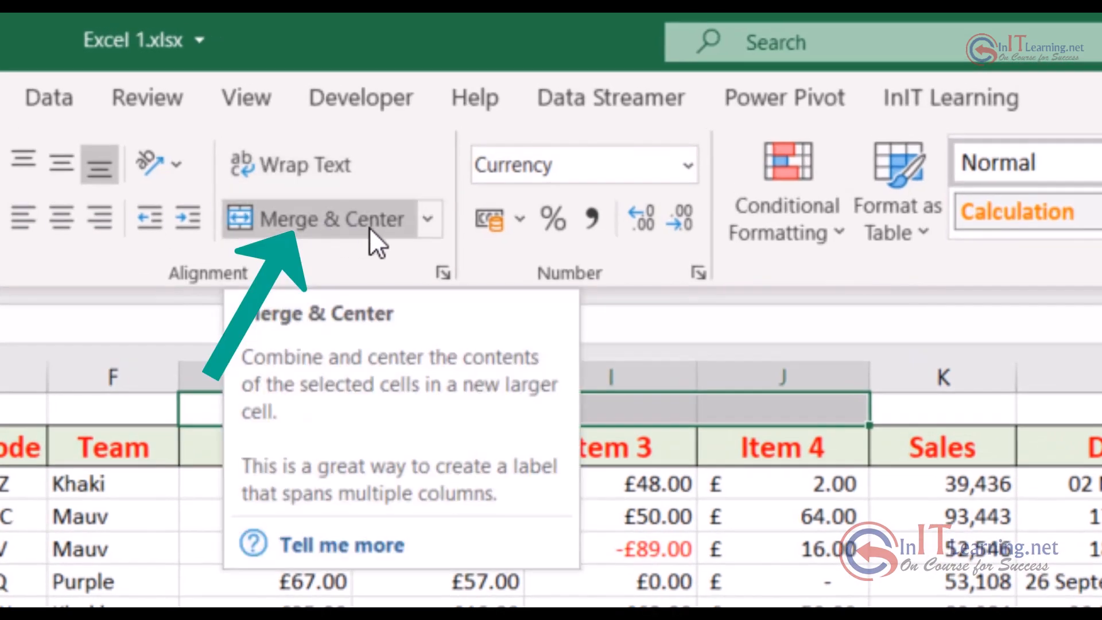
left_click(369, 227)
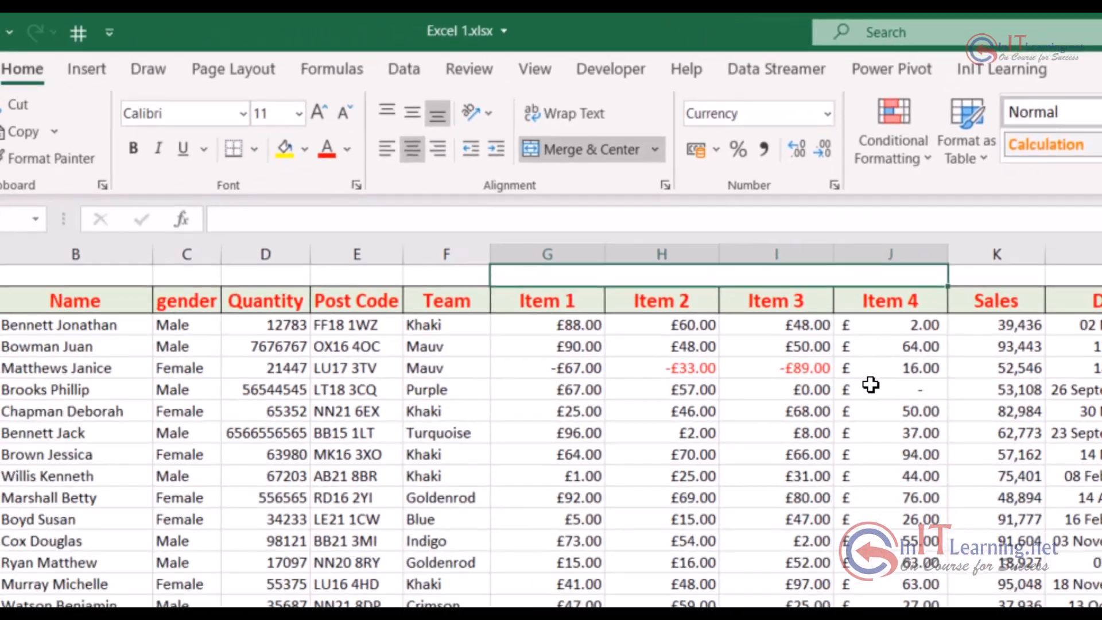
type("Pro")
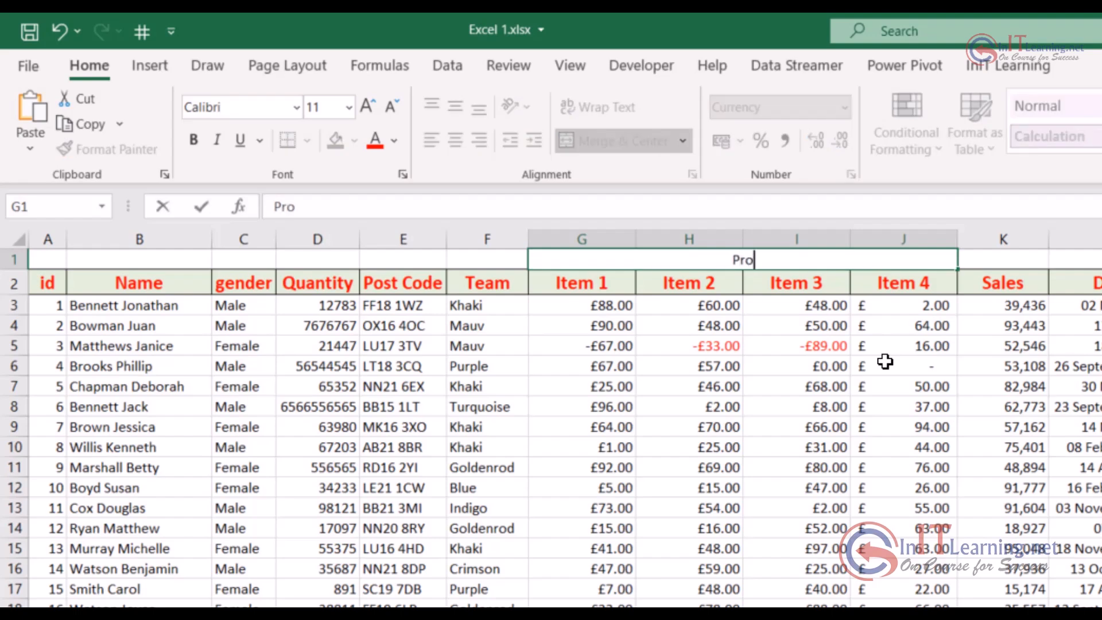
type("duct Description")
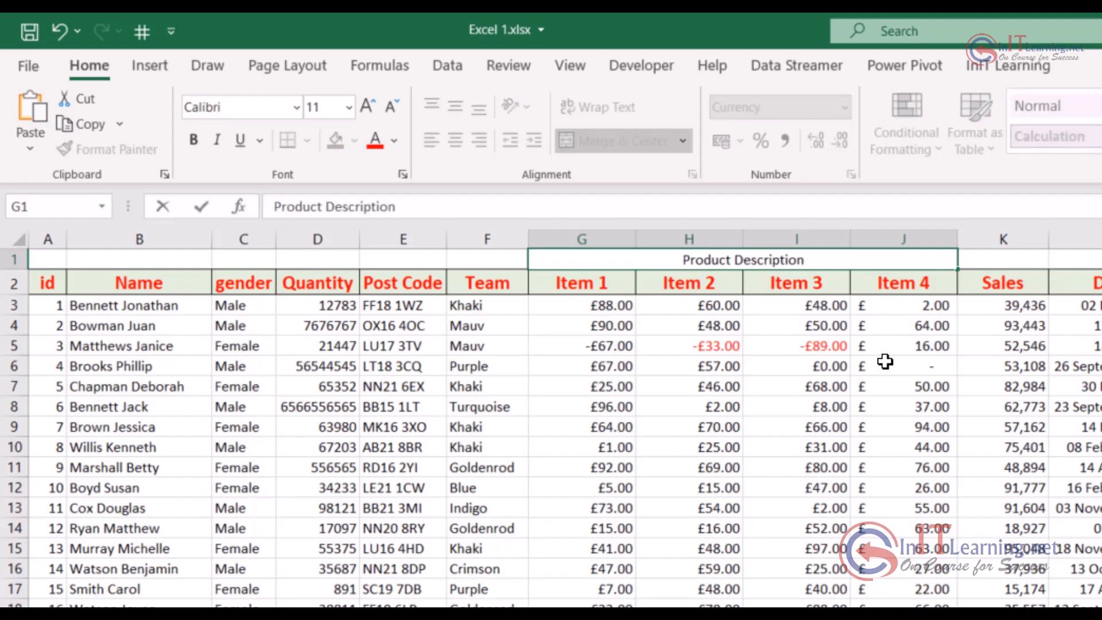
key("Return")
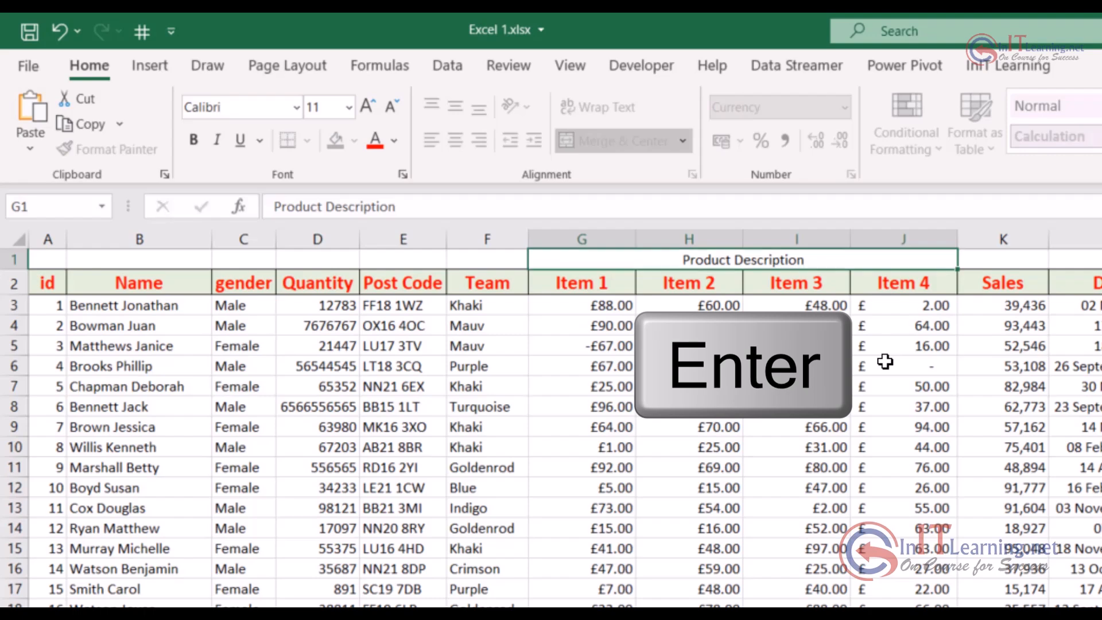
Enlarge the Product Description heading to font size 22 and give it a light green fill
left_click(364, 104)
left_click(364, 104)
left_click(364, 104)
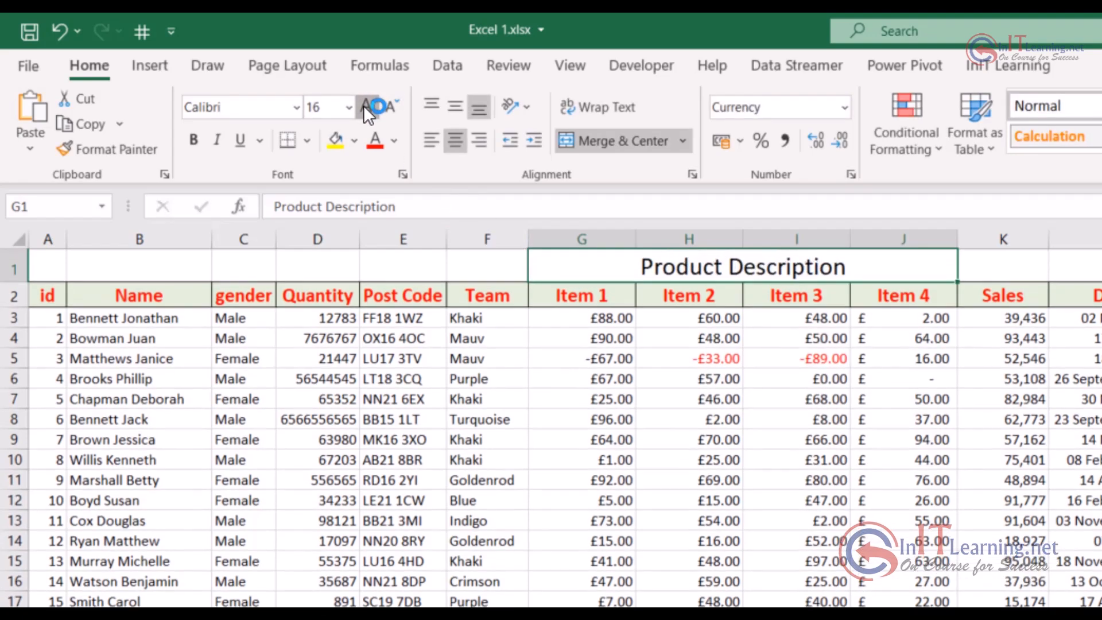
left_click(363, 105)
left_click(364, 105)
left_click(363, 105)
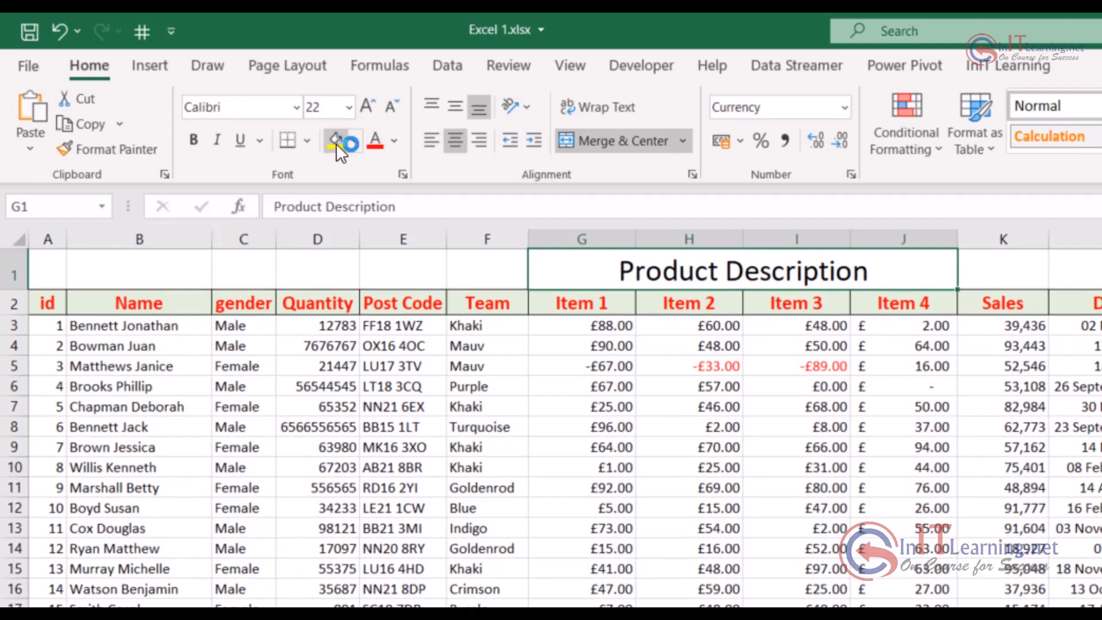
left_click(353, 142)
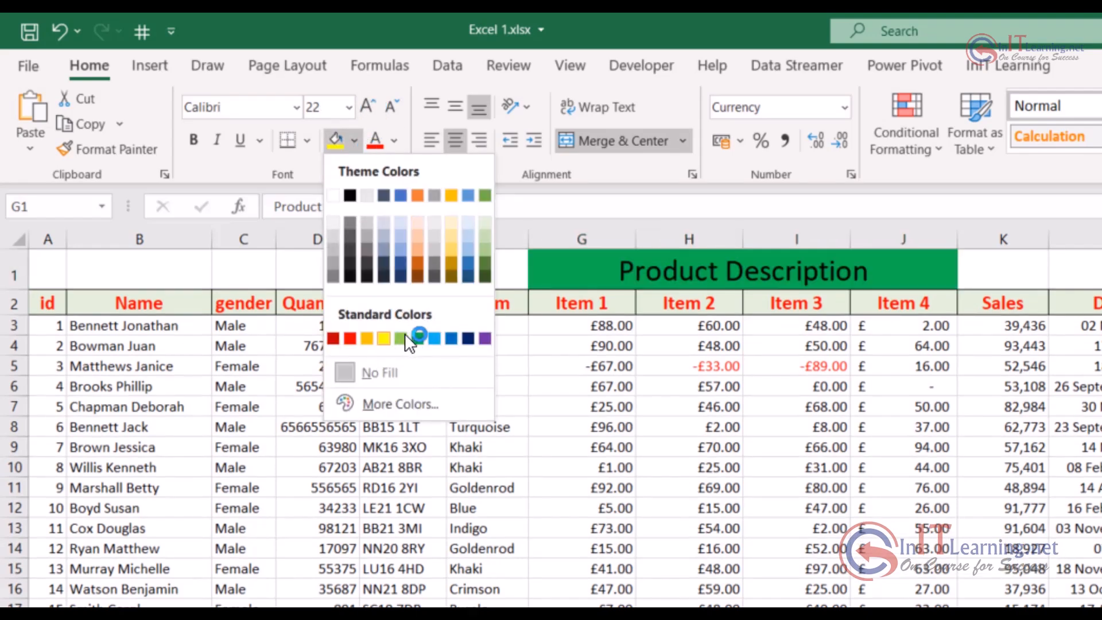
left_click(406, 335)
left_click(942, 403)
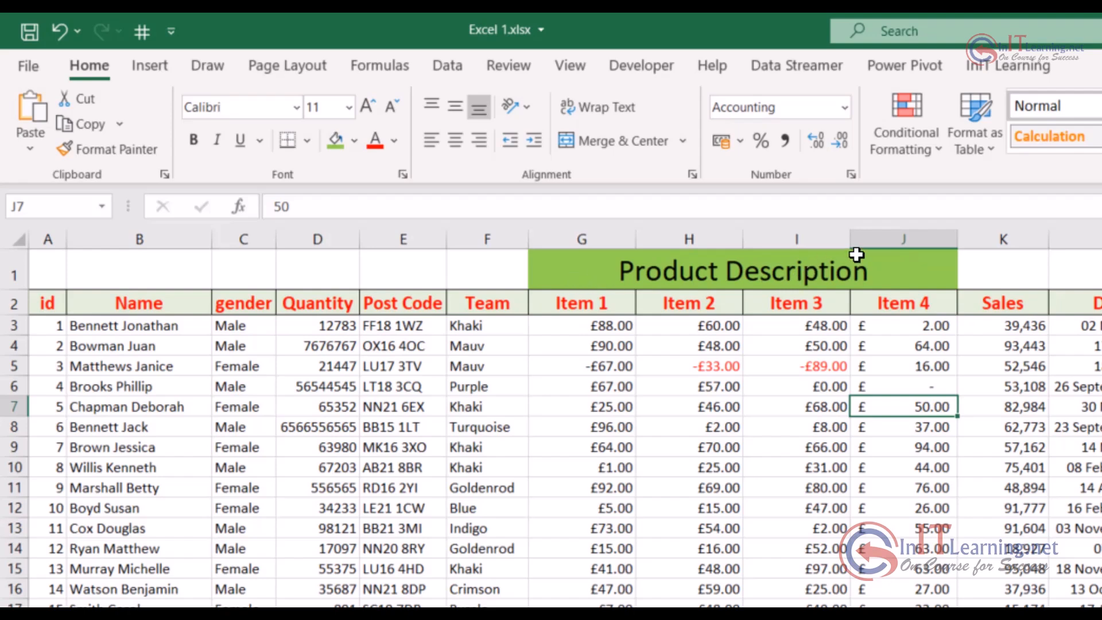
Widen the Item 3 column under the merged heading and narrow it again
left_click_drag(849, 238, 981, 238)
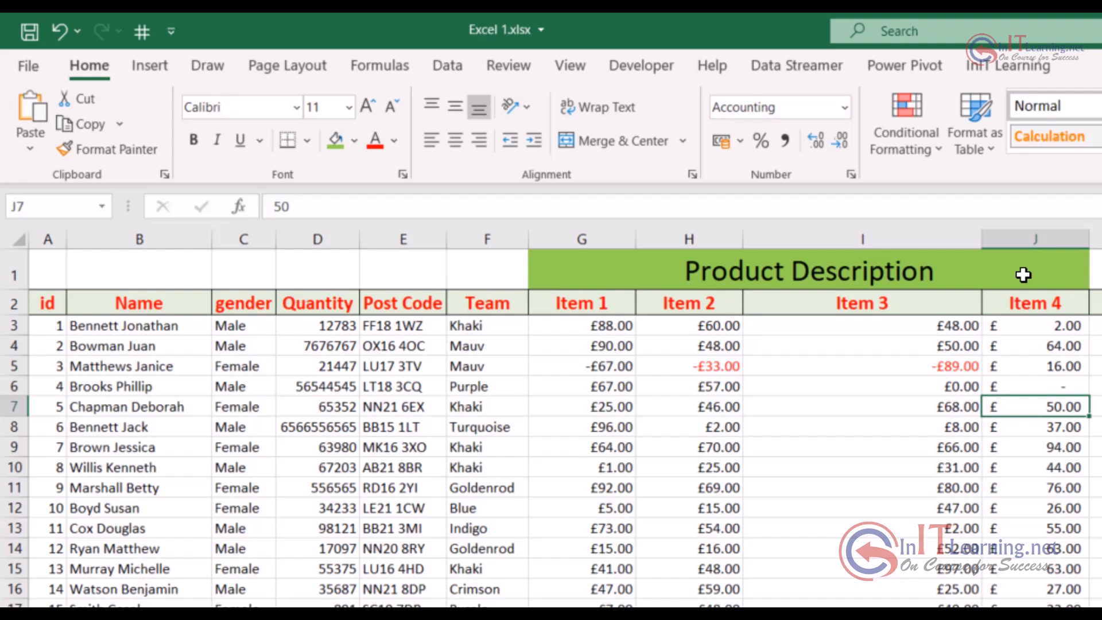
left_click_drag(987, 244, 883, 240)
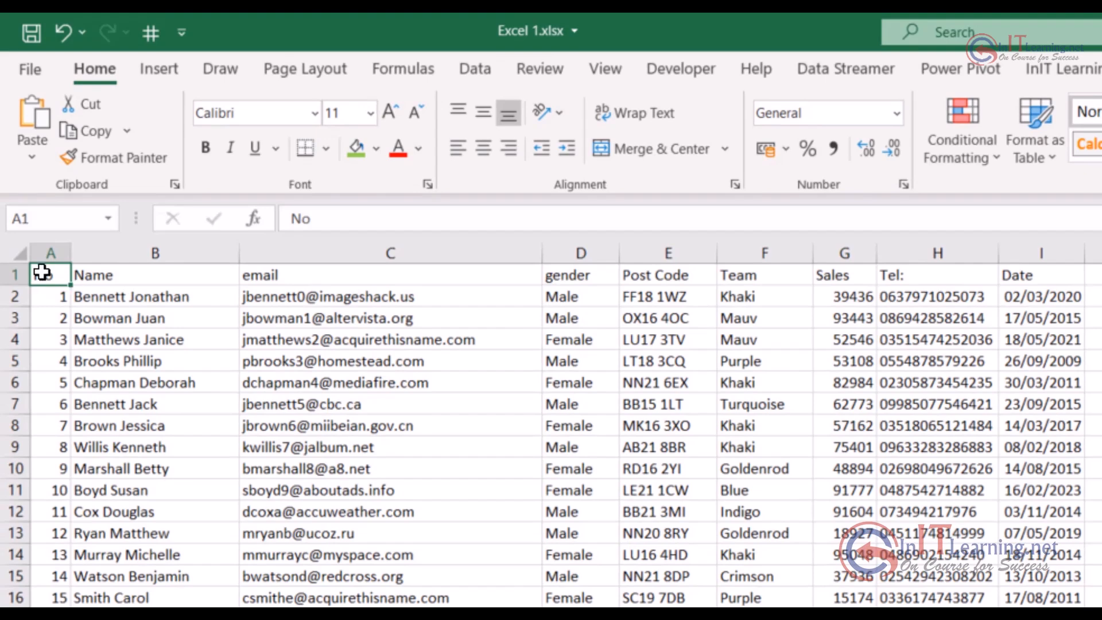
Make the header cells A1:I1 bold and insert a blank row above them
left_click_drag(41, 272, 1015, 264)
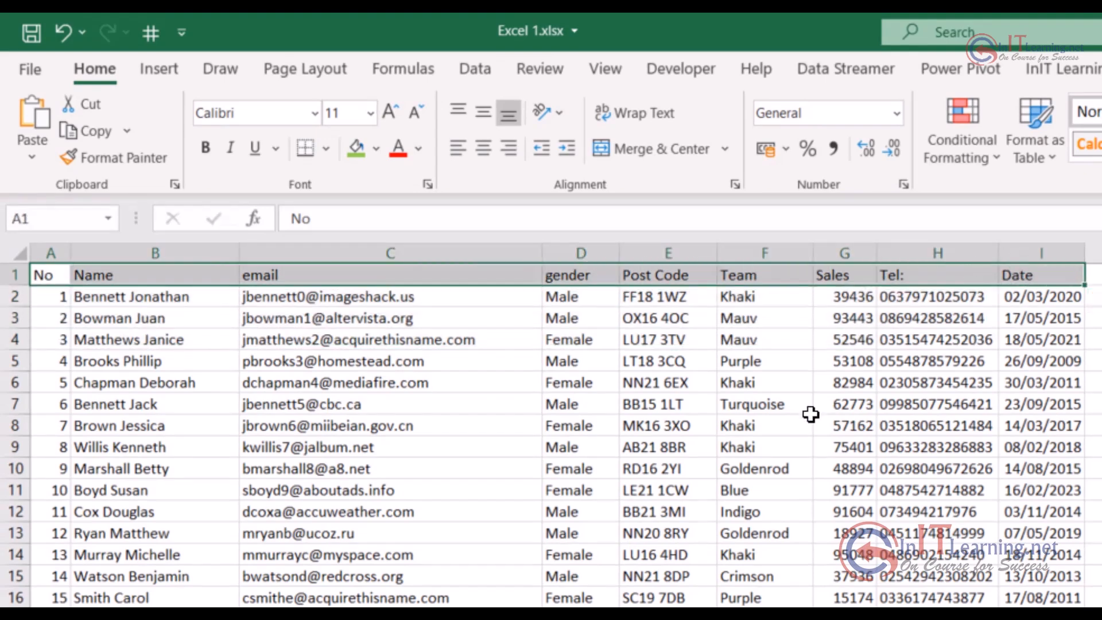
key("ctrl+b")
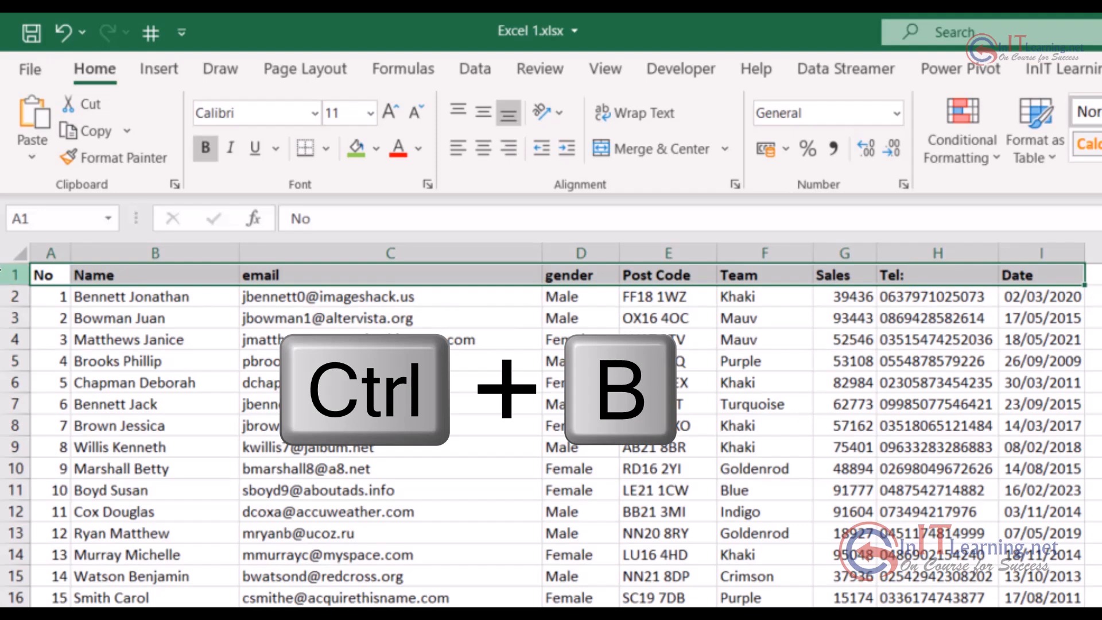
left_click(8, 273)
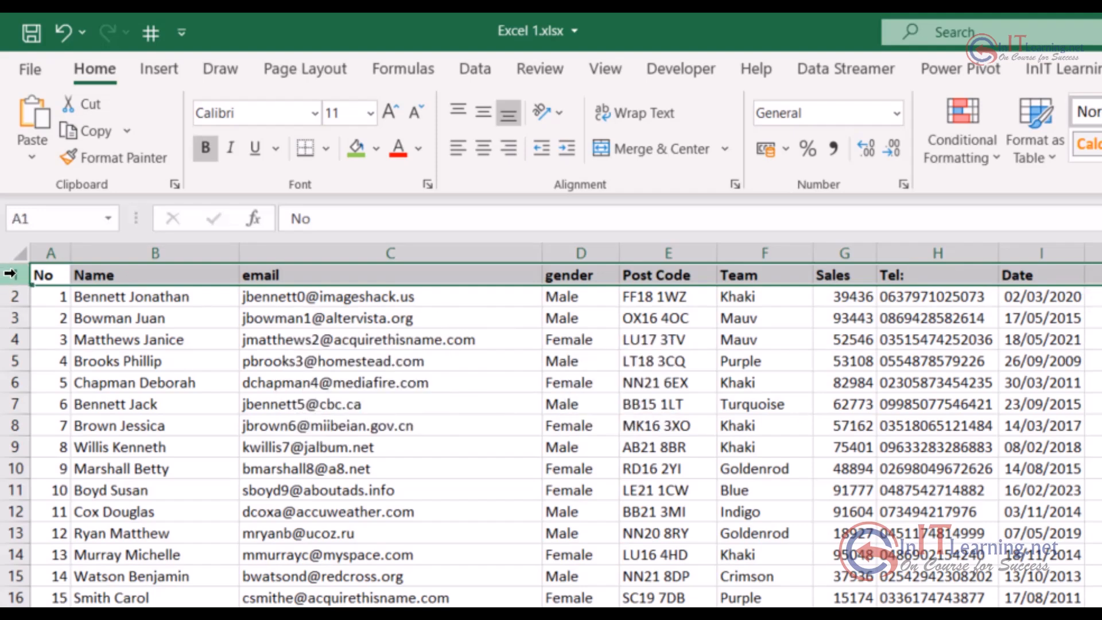
key("ctrl+shift+equal")
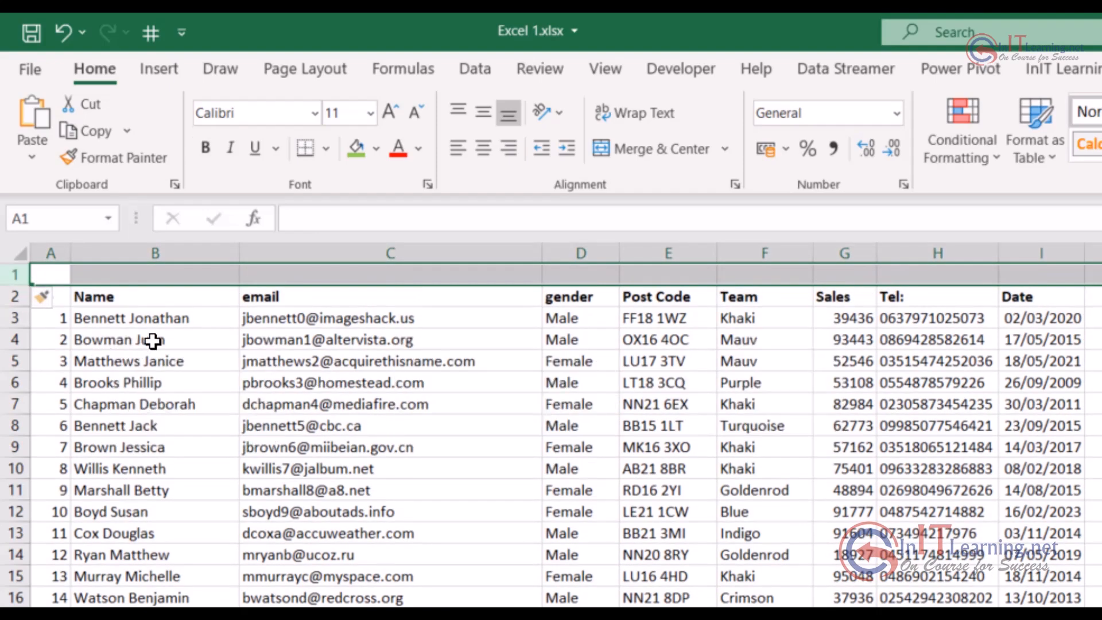
Merge and center the blank cells A1:I1 and enter the title "Company Name"
left_click(50, 272)
left_click_drag(51, 272, 1048, 277)
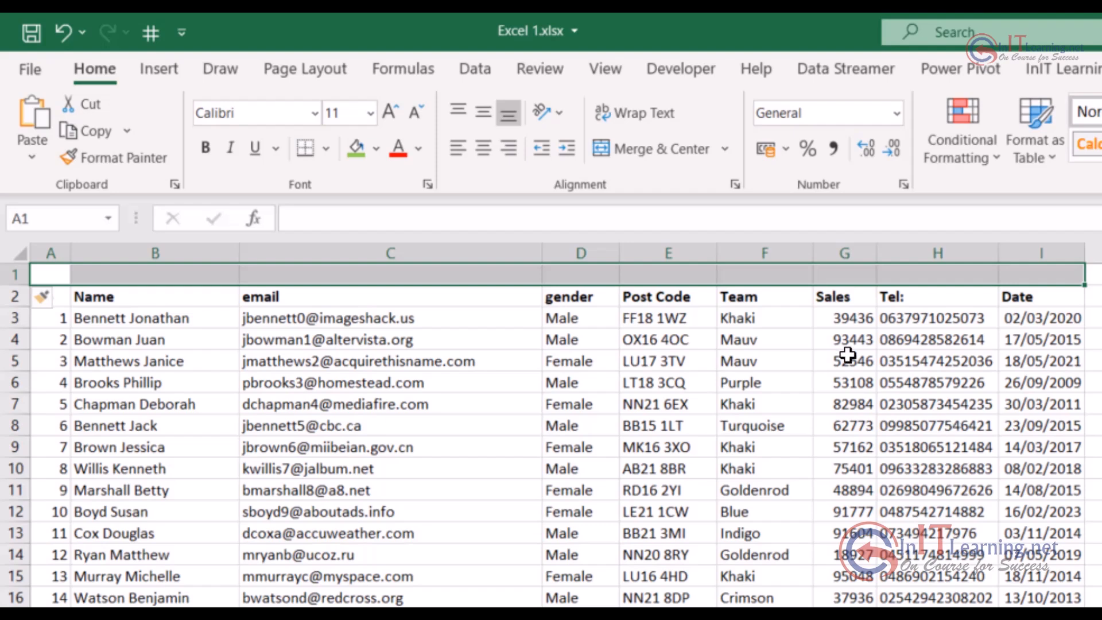
left_click(667, 153)
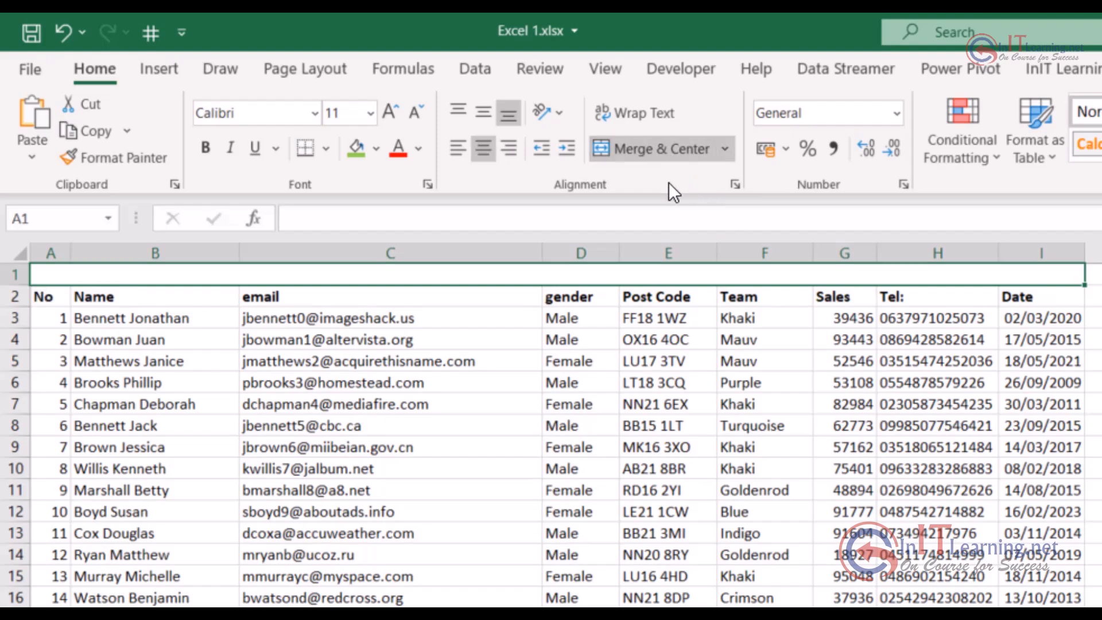
type("Co")
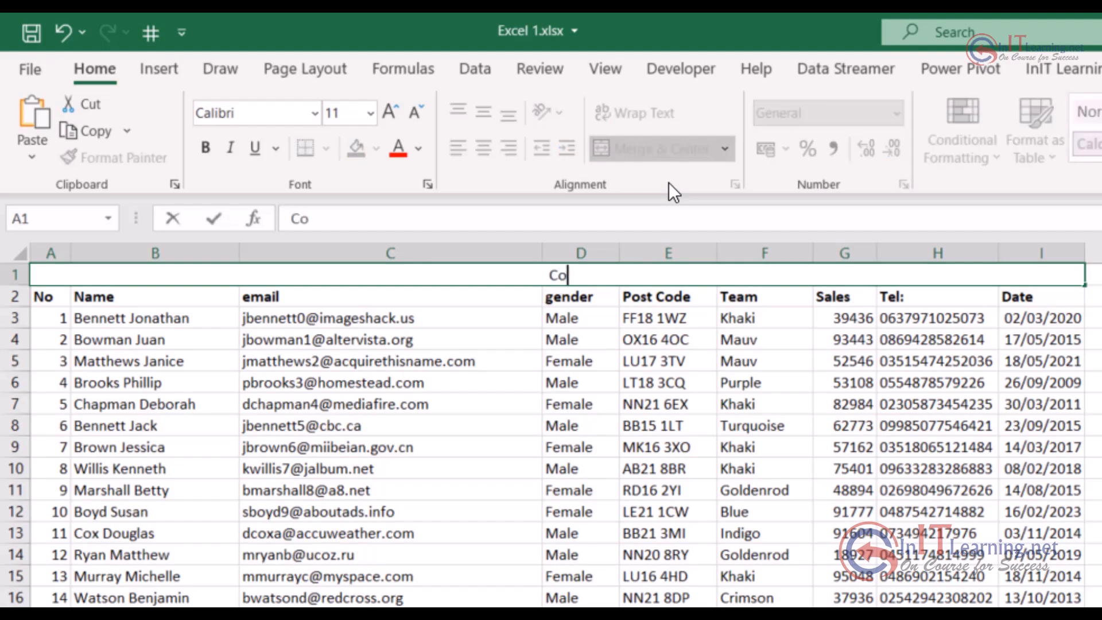
type("mpany ")
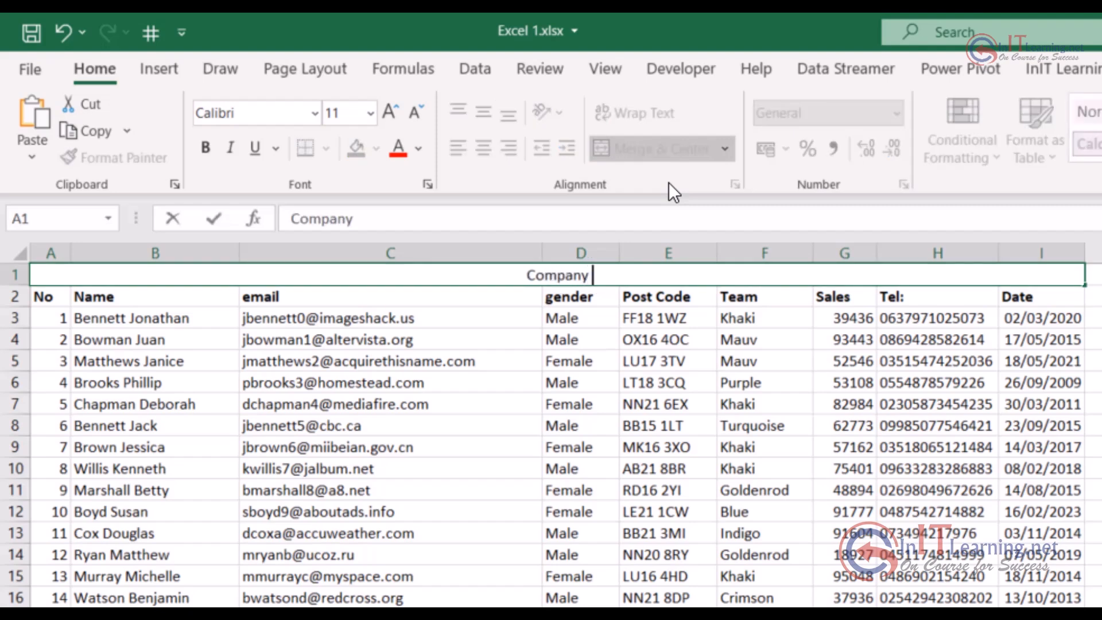
type("Name")
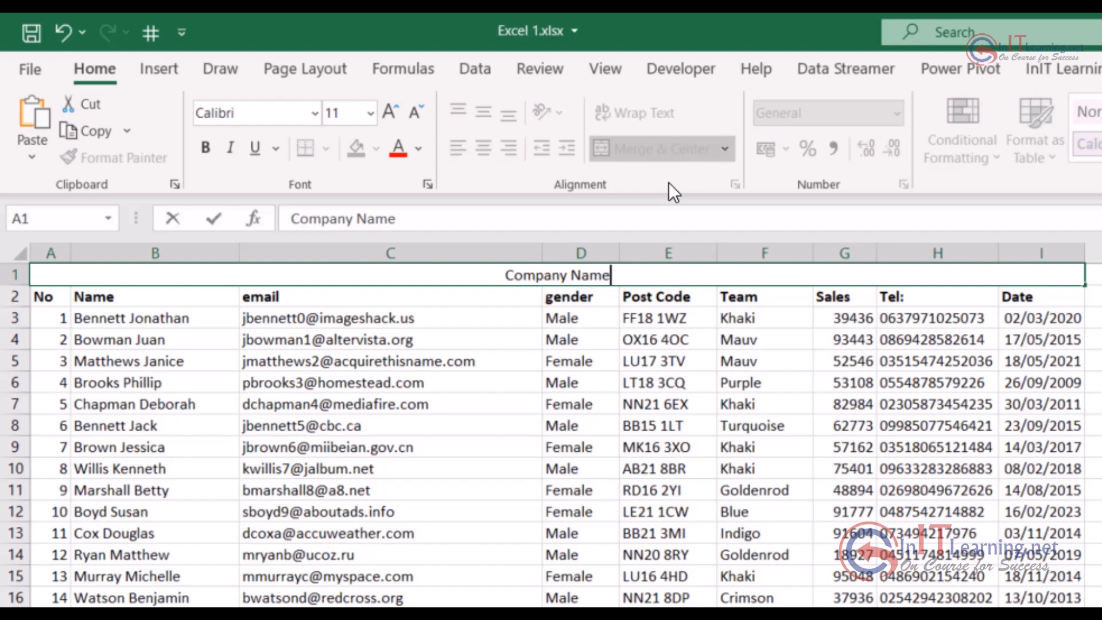
key("ctrl+Return")
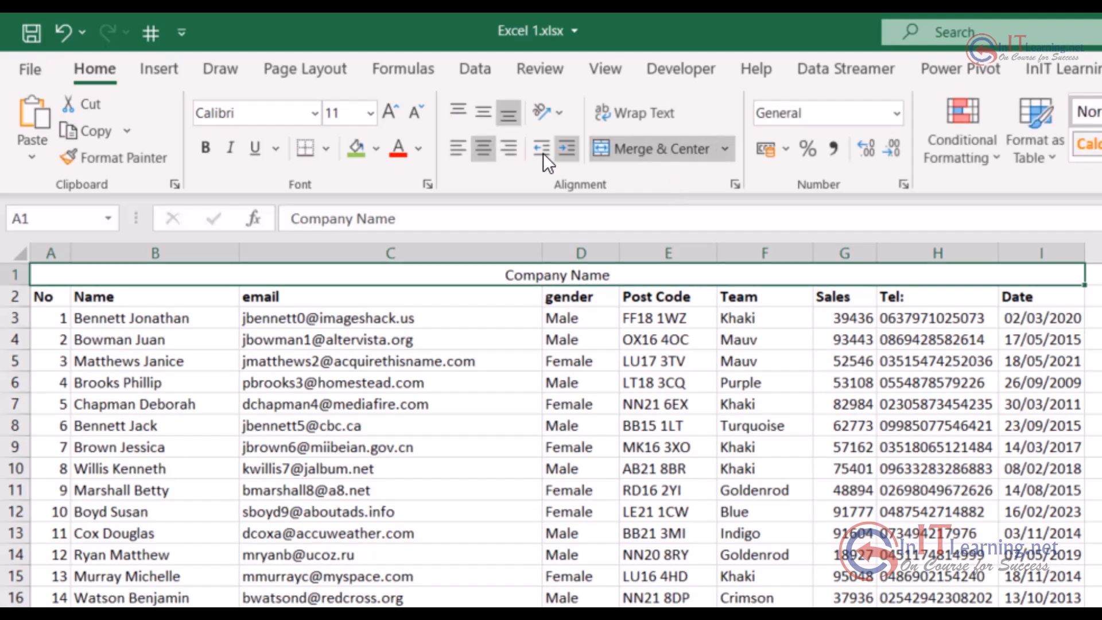
Format the Company Name title with a light green fill, bold text and font size 28
left_click(354, 148)
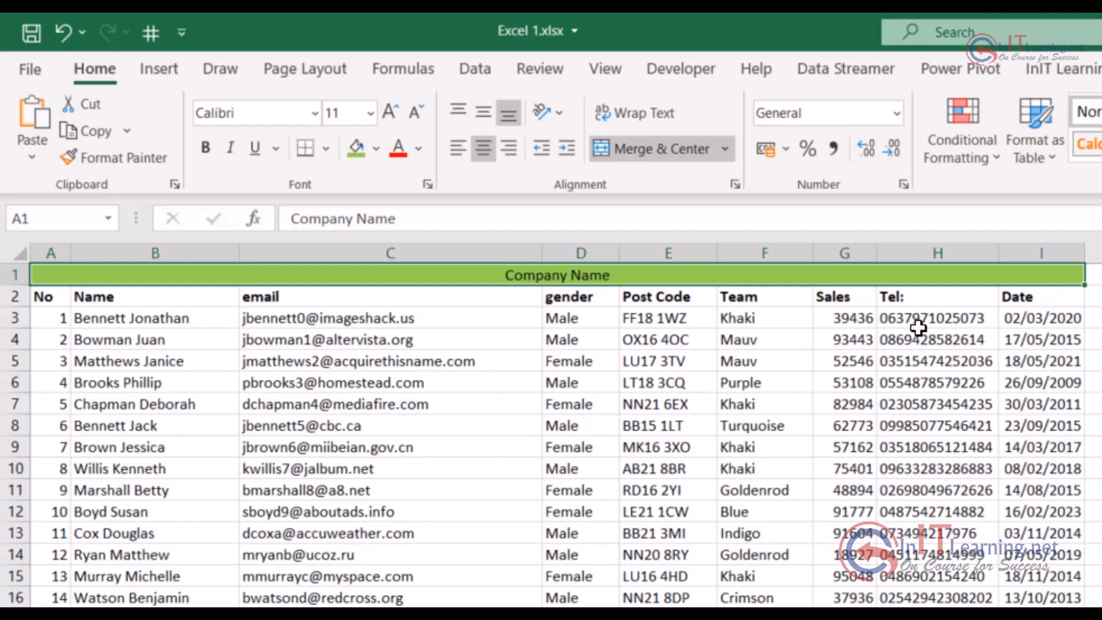
left_click(204, 154)
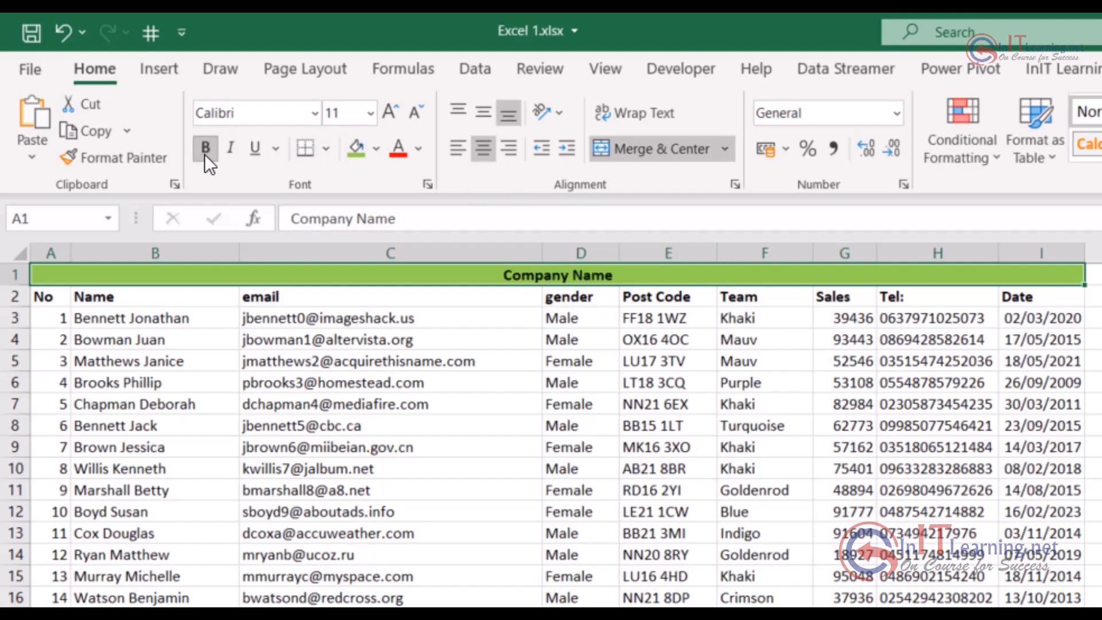
left_click(386, 109)
double_click(386, 111)
left_click(387, 111)
left_click(387, 111)
left_click(387, 111)
left_click(387, 111)
left_click(387, 111)
left_click(387, 110)
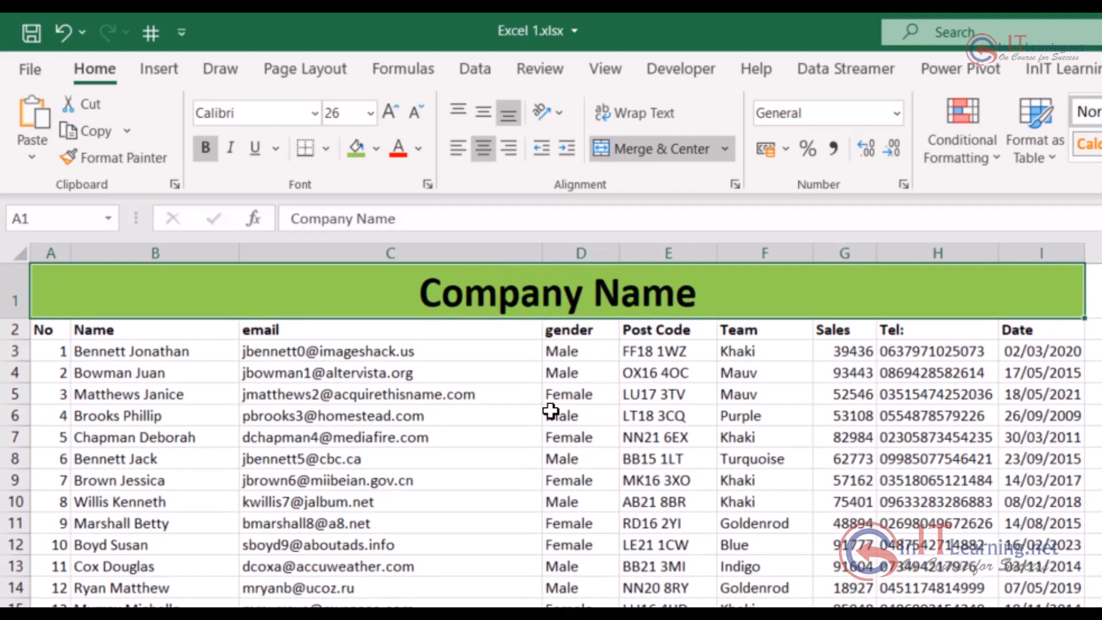
left_click(699, 504)
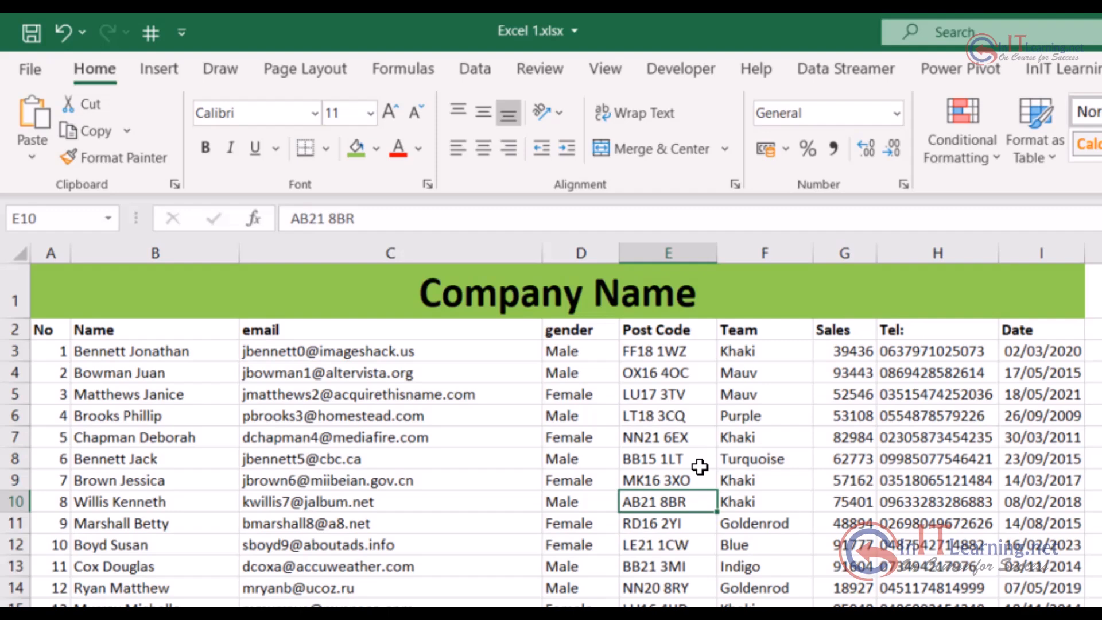
Unmerge the Company Name title cell and check the separate cells D1, C1 and B1
left_click(512, 290)
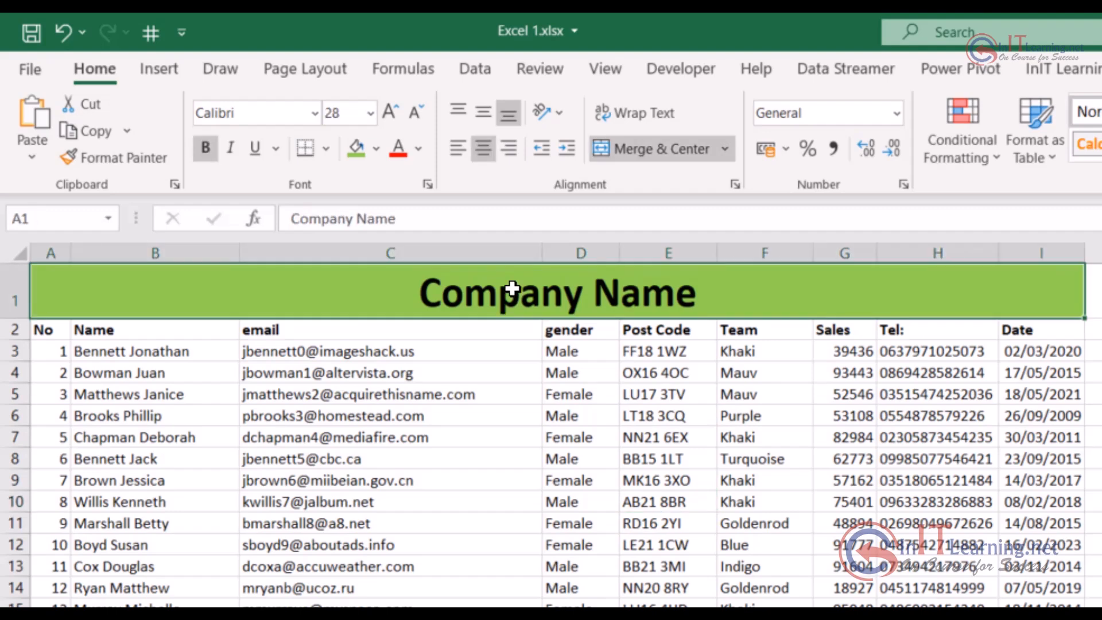
left_click(725, 149)
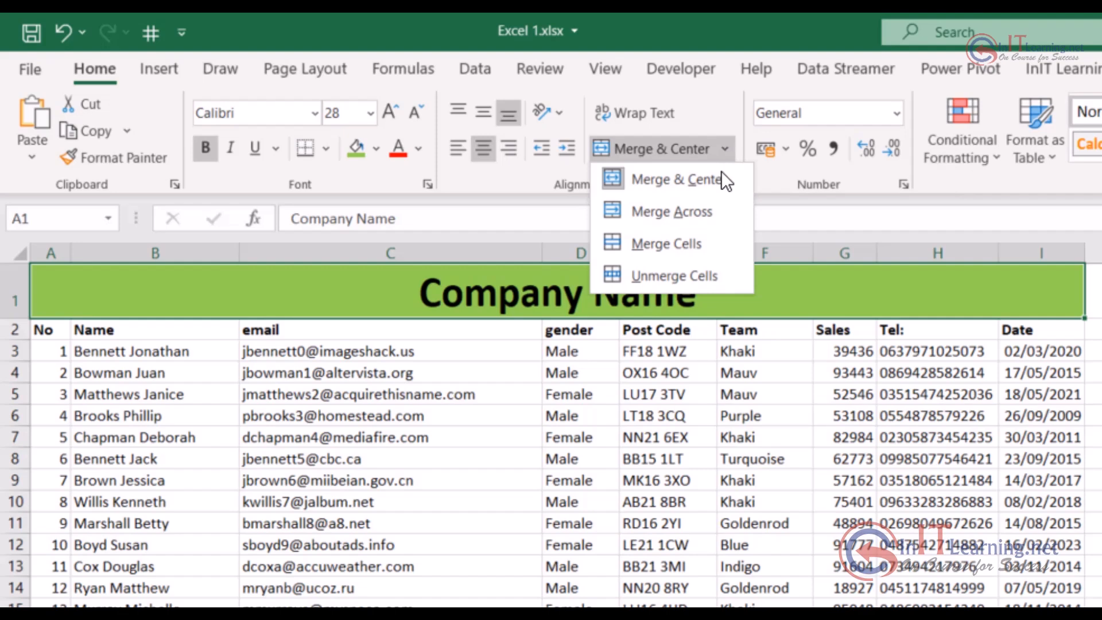
left_click(704, 274)
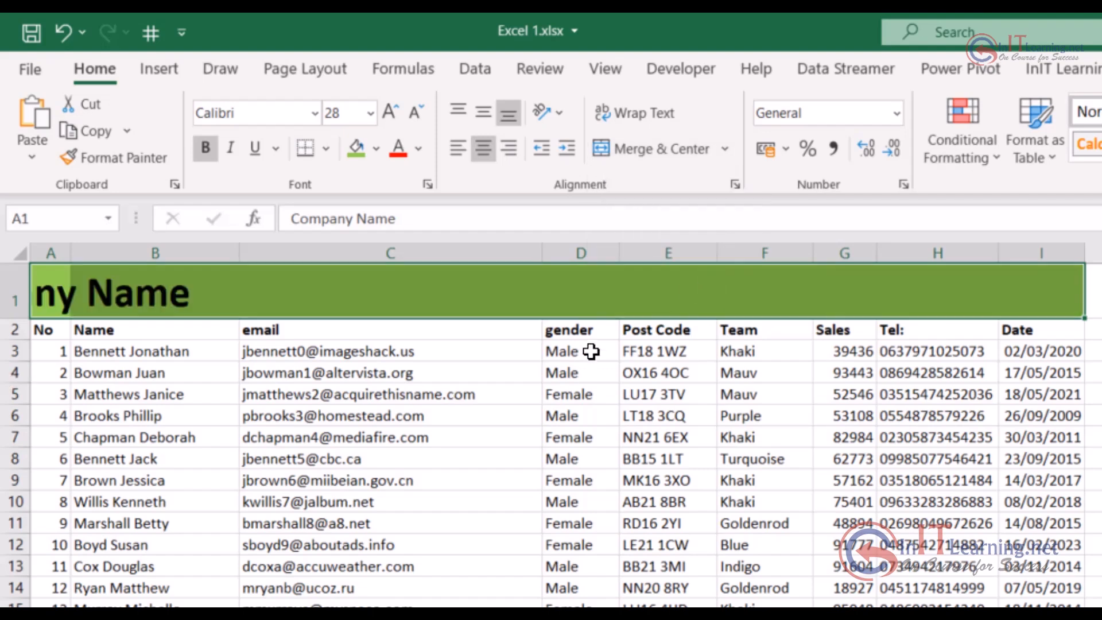
left_click(581, 293)
left_click(418, 290)
left_click(140, 287)
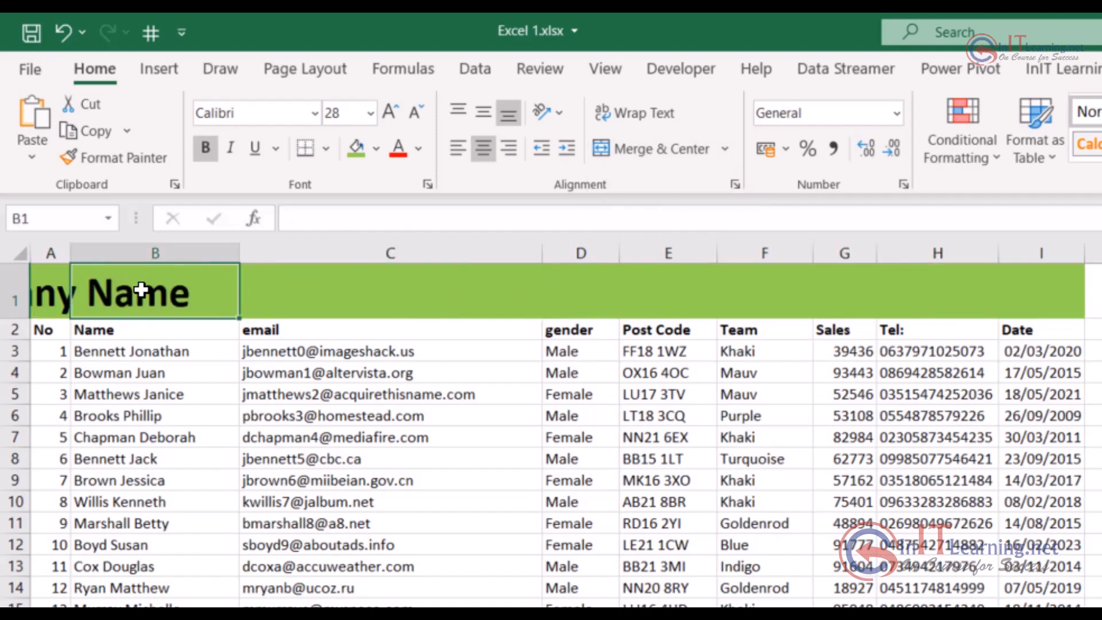
Left-align the title in cell A1 and autofit column A to its contents
left_click(40, 293)
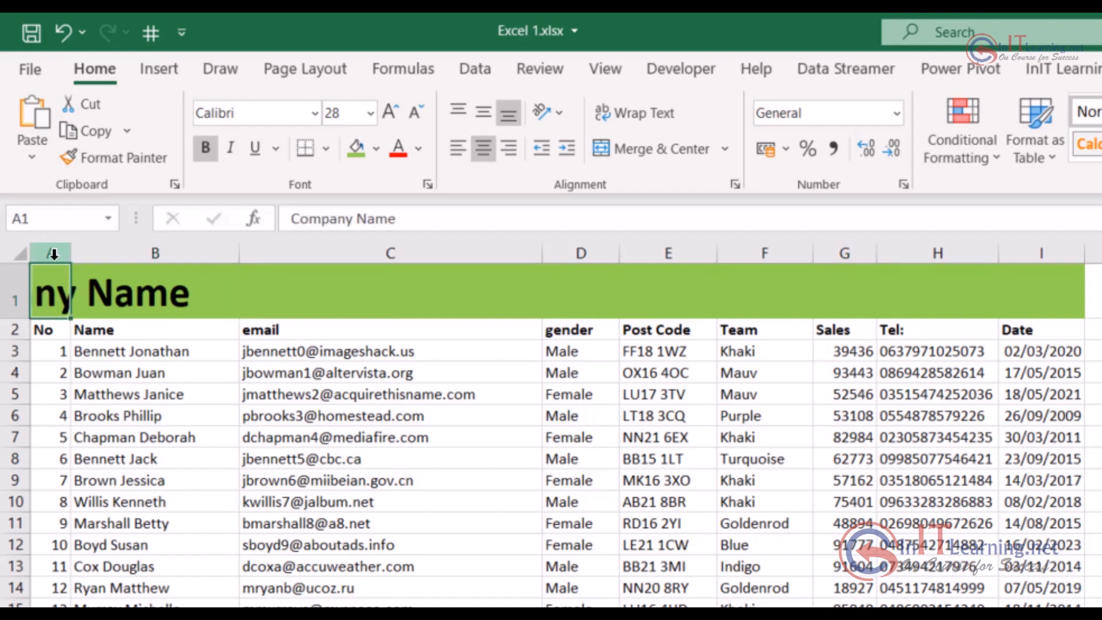
left_click(455, 149)
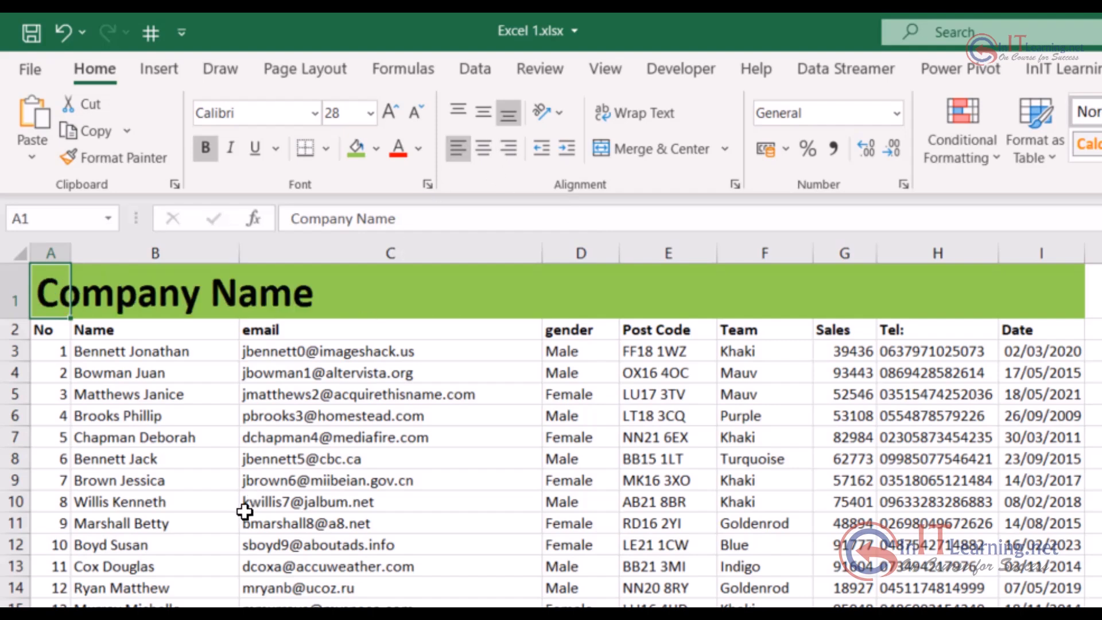
double_click(74, 253)
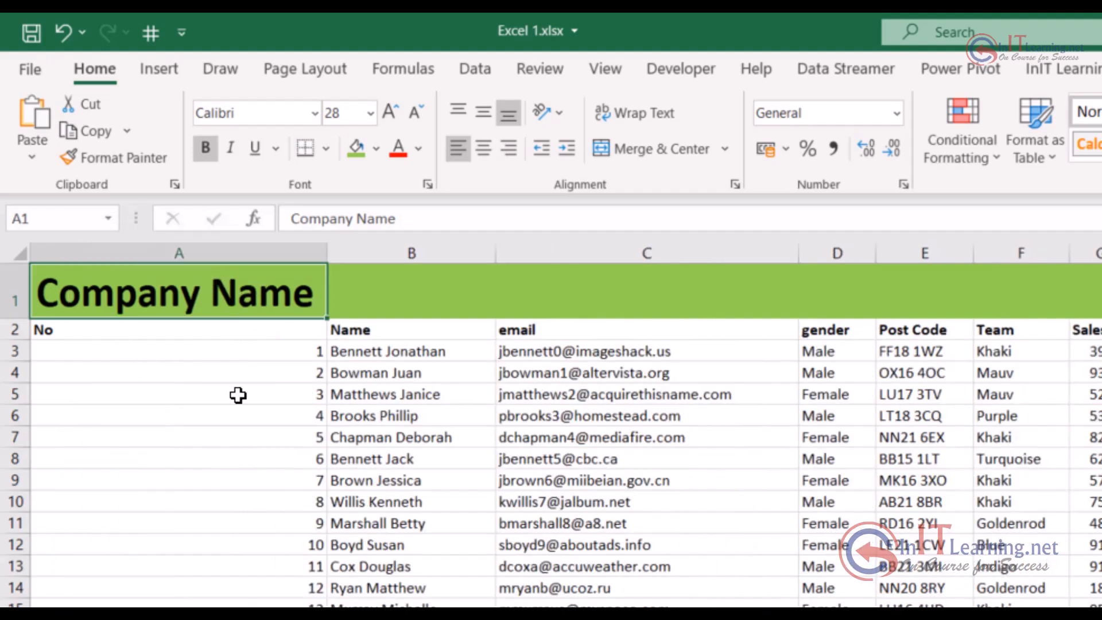
left_click(602, 493)
Merge and center the title across cells A1:I1 again
left_click_drag(128, 293, 1101, 289)
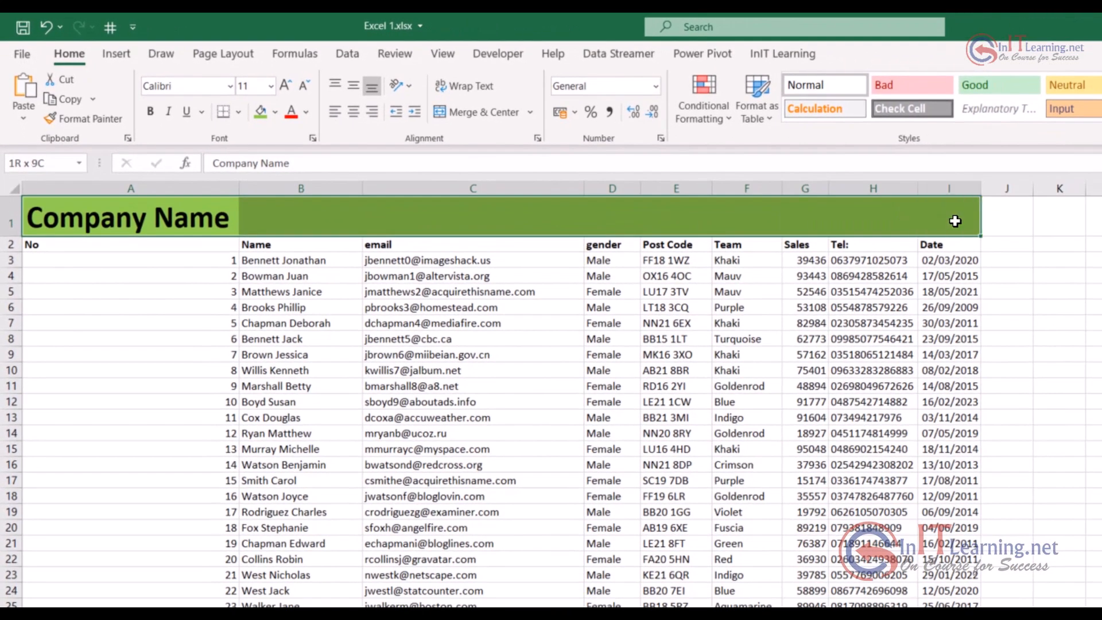
left_click(468, 111)
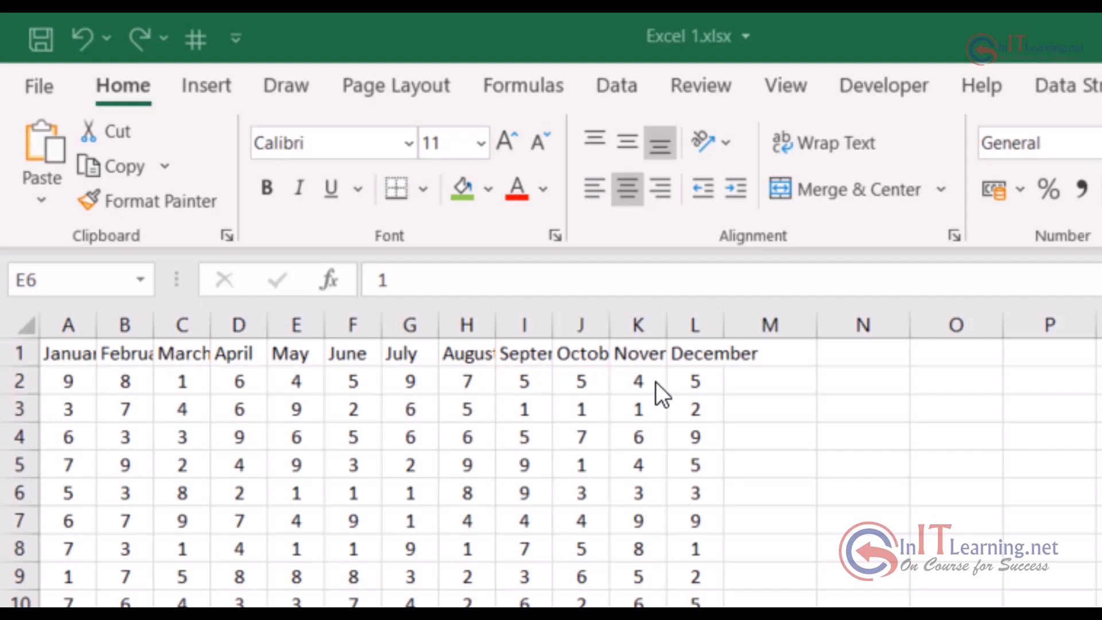
Angle the month headings in A1:L1 counterclockwise
left_click(56, 352)
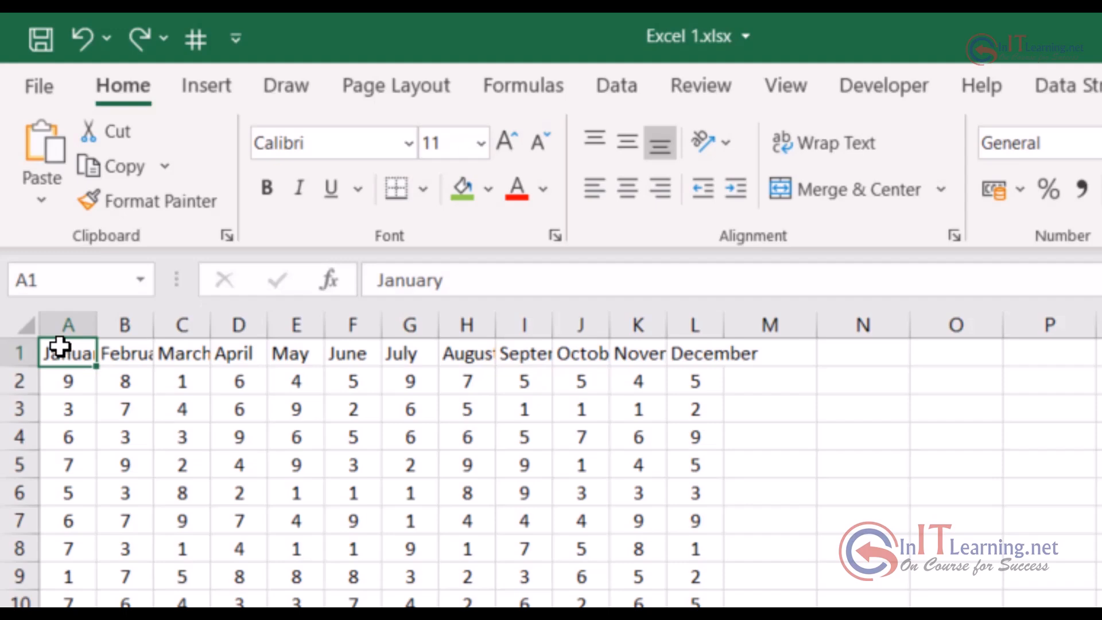
left_click_drag(55, 350, 698, 354)
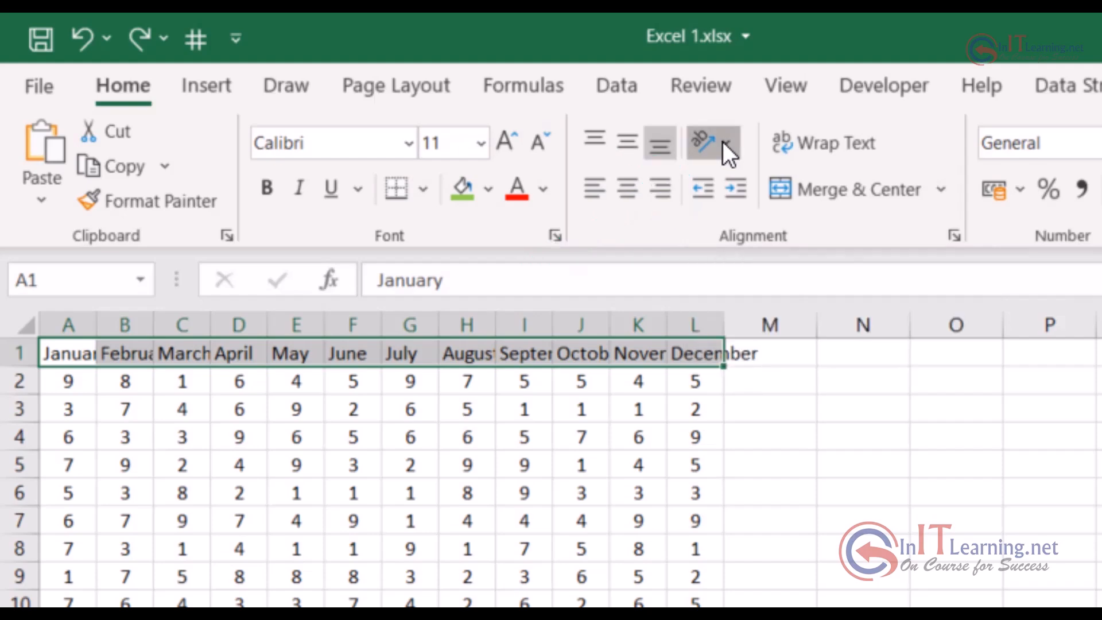
left_click(723, 143)
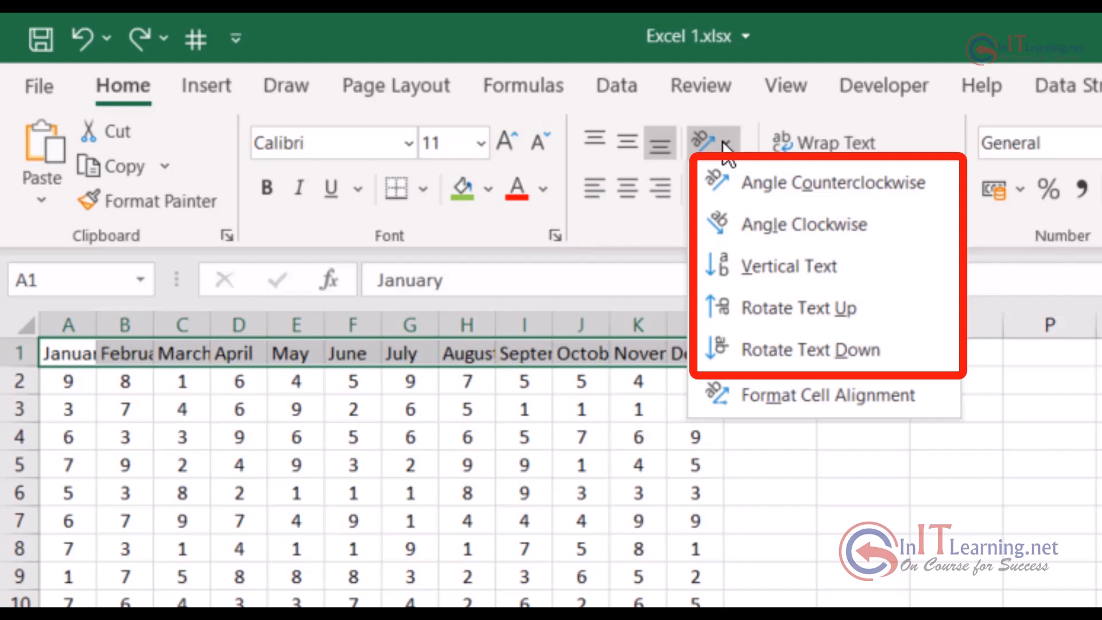
left_click(823, 185)
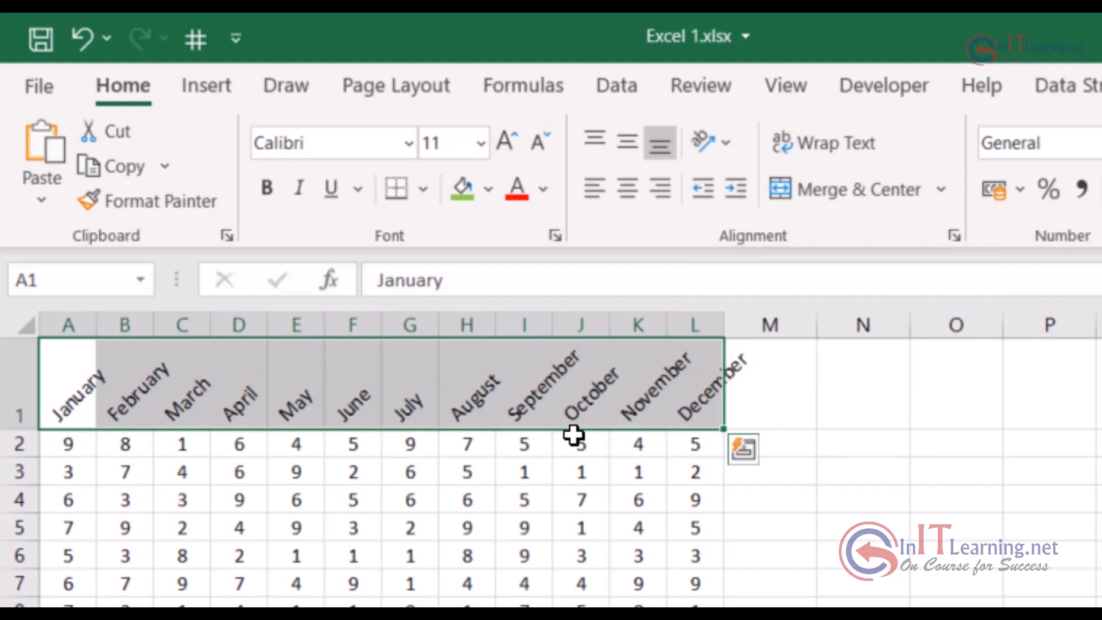
Rotate the month headings' text up, make them bold and centre them horizontally
left_click(724, 142)
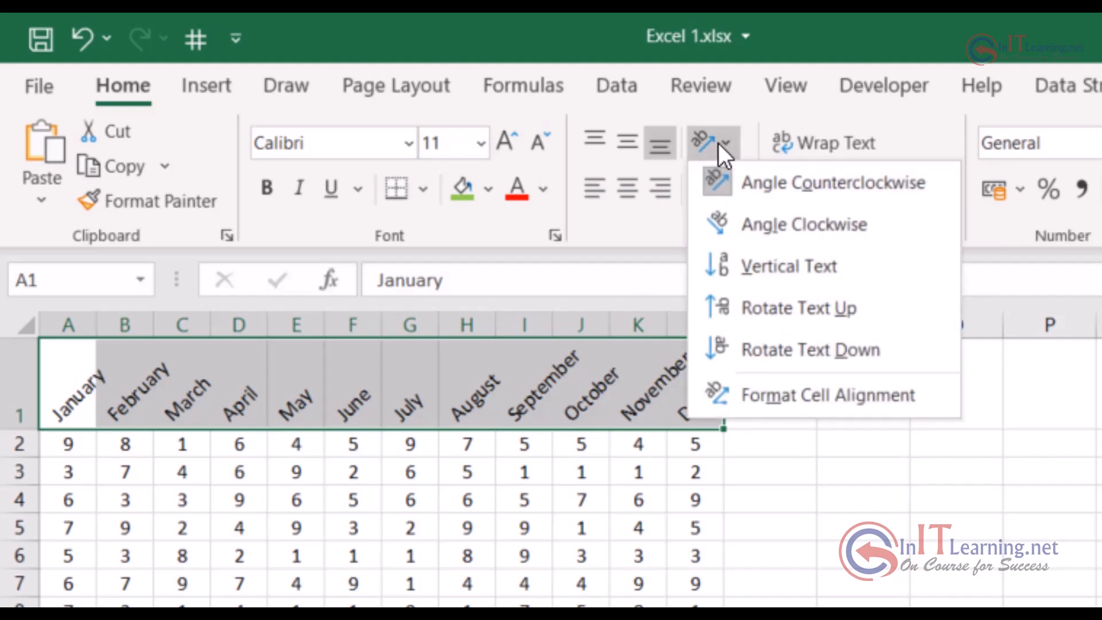
left_click(842, 316)
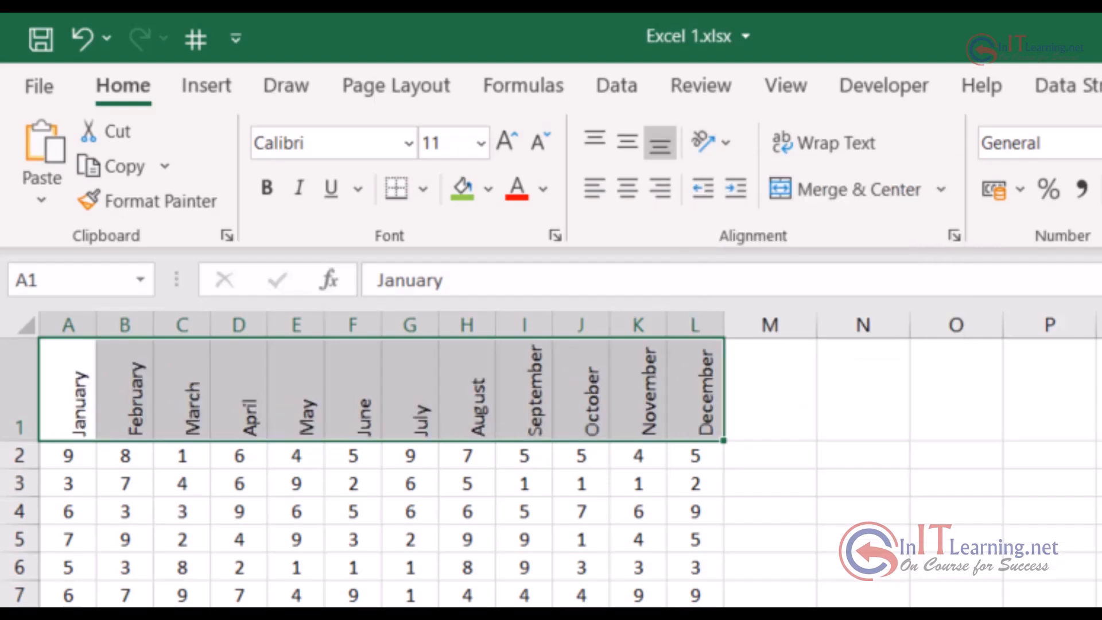
left_click(276, 193)
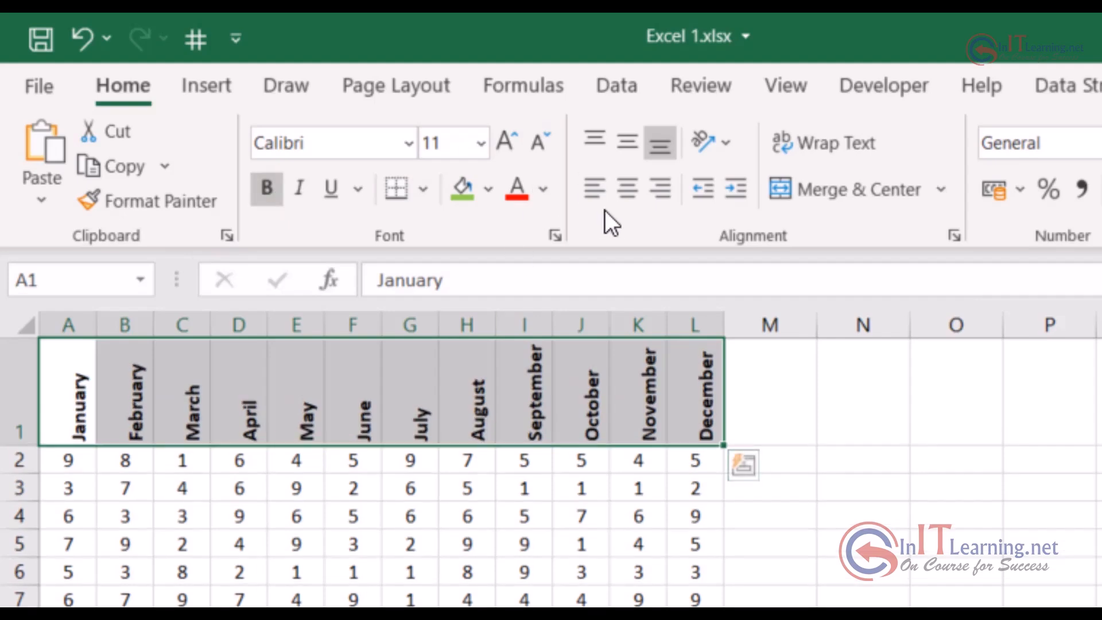
left_click(627, 188)
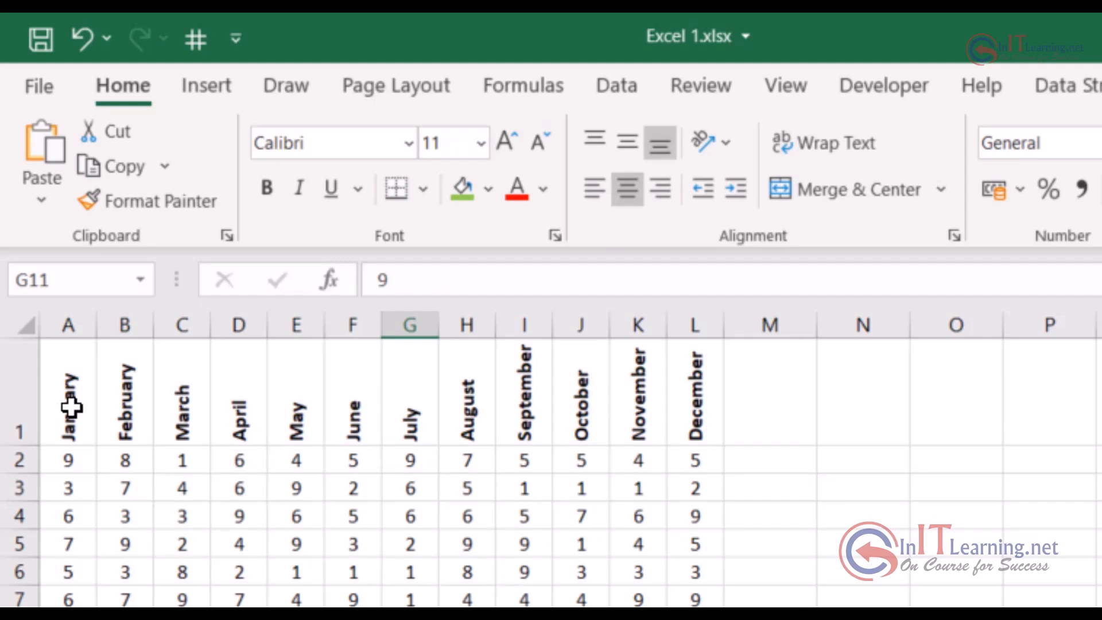
Set the text orientation of the month headings in A1:L1 to 15 degrees through the full cell alignment settings
left_click_drag(71, 411, 679, 397)
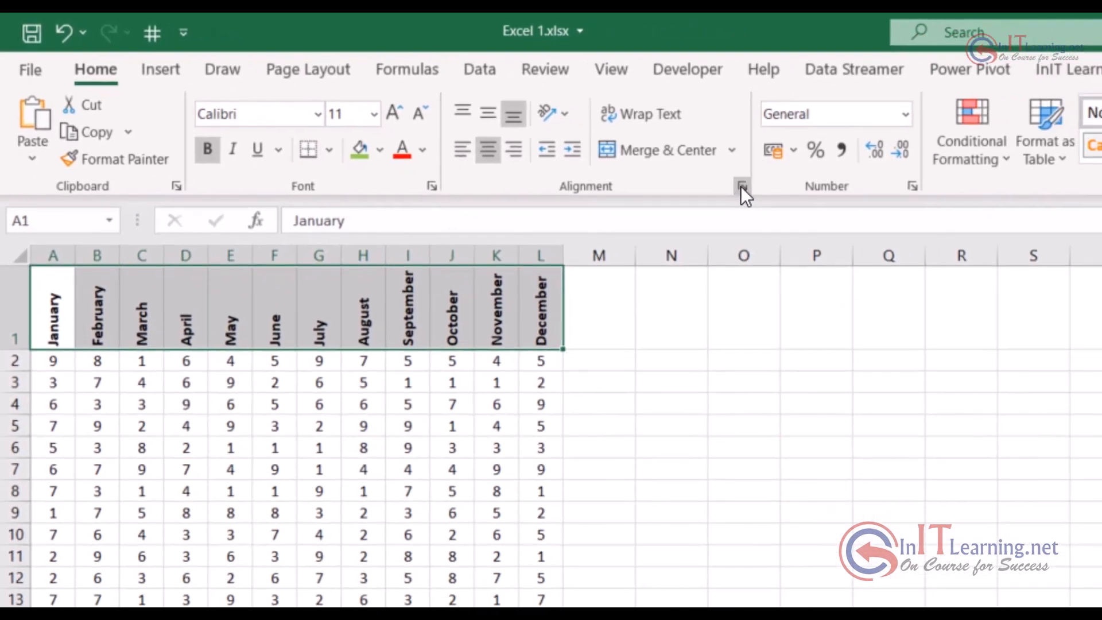
left_click(799, 198)
left_click_drag(929, 51, 719, 84)
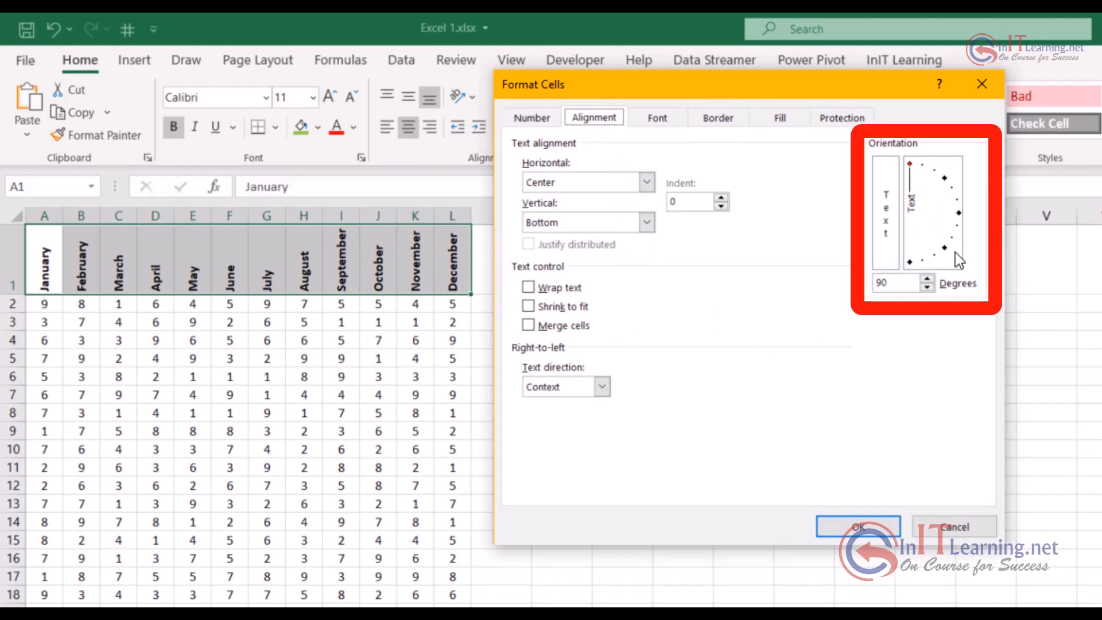
left_click_drag(911, 164, 957, 196)
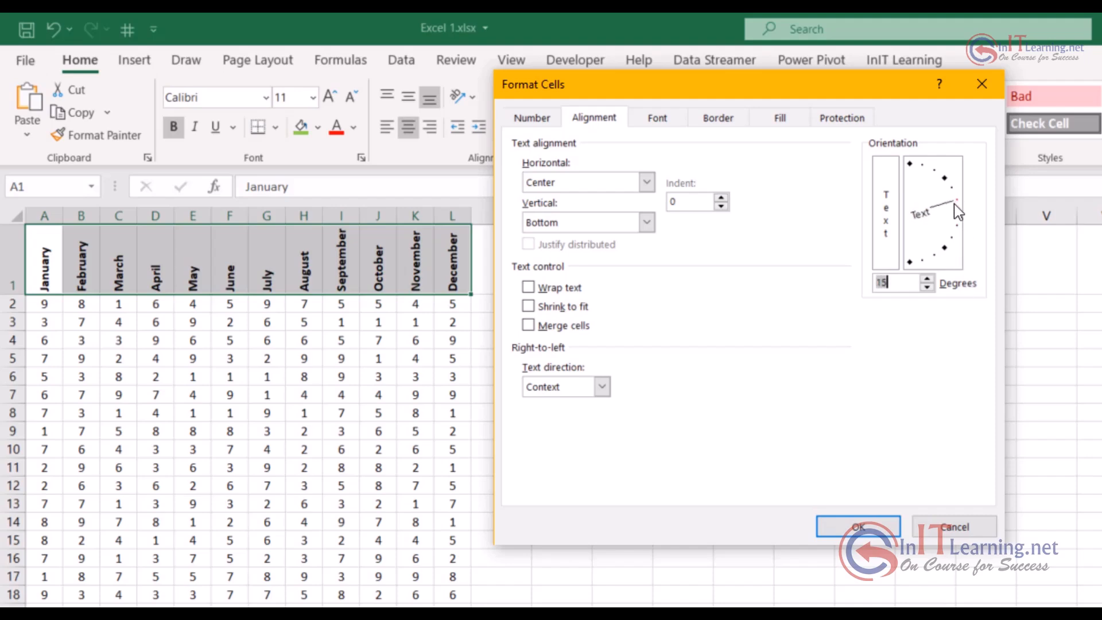
left_click(872, 531)
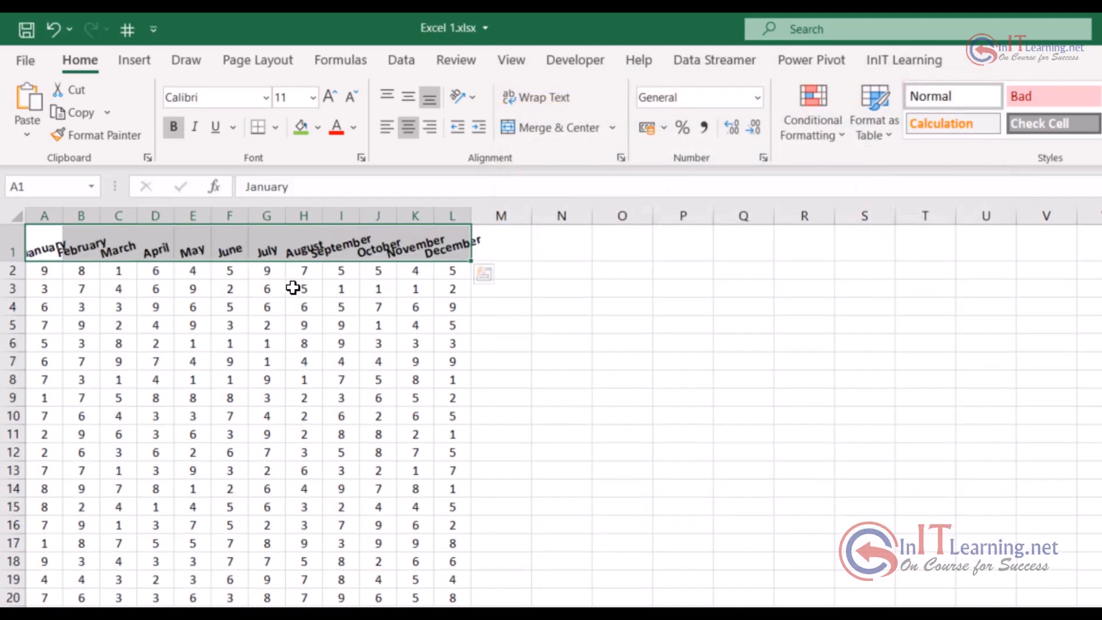
Change the text orientation of the month headings to 40 degrees in the cell alignment settings
left_click(621, 157)
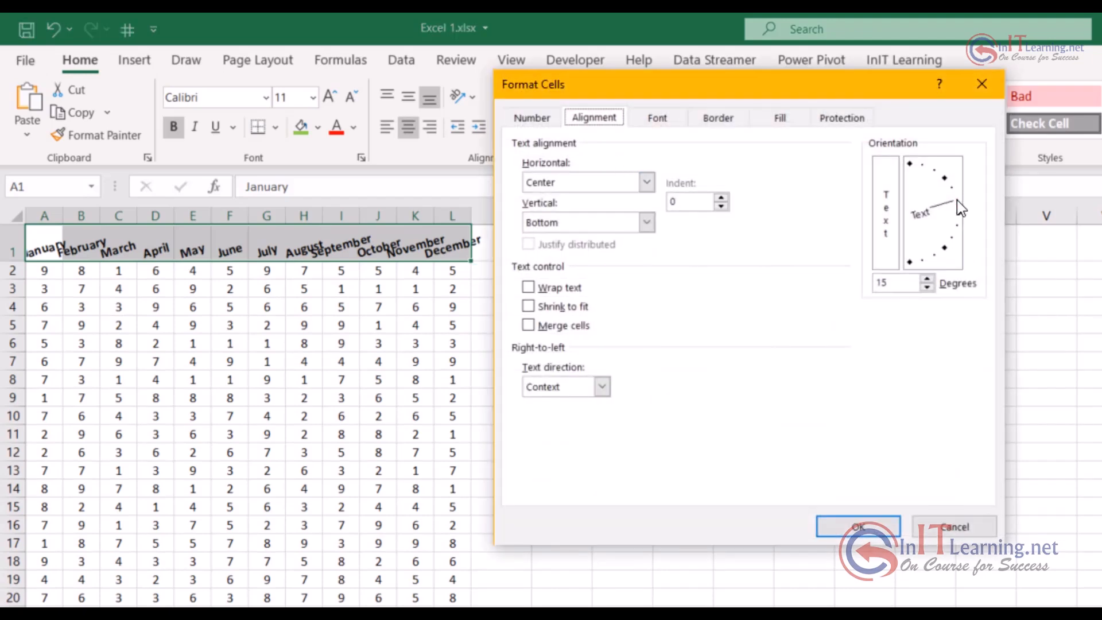
left_click_drag(955, 200, 930, 181)
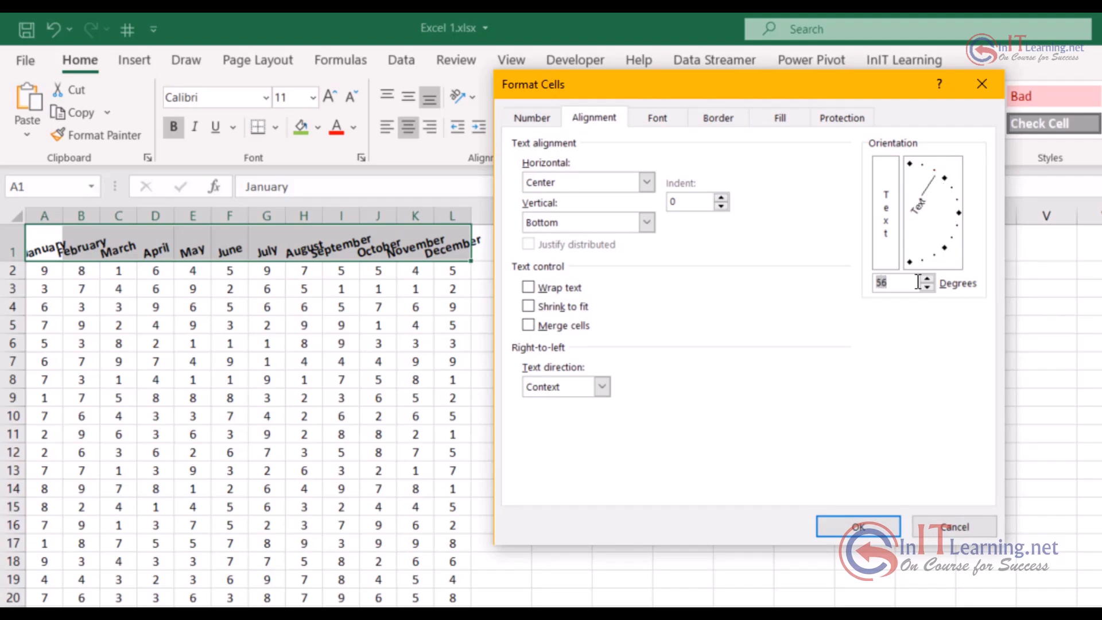
left_click(900, 284)
left_click_drag(899, 285, 866, 284)
type("40")
left_click(876, 535)
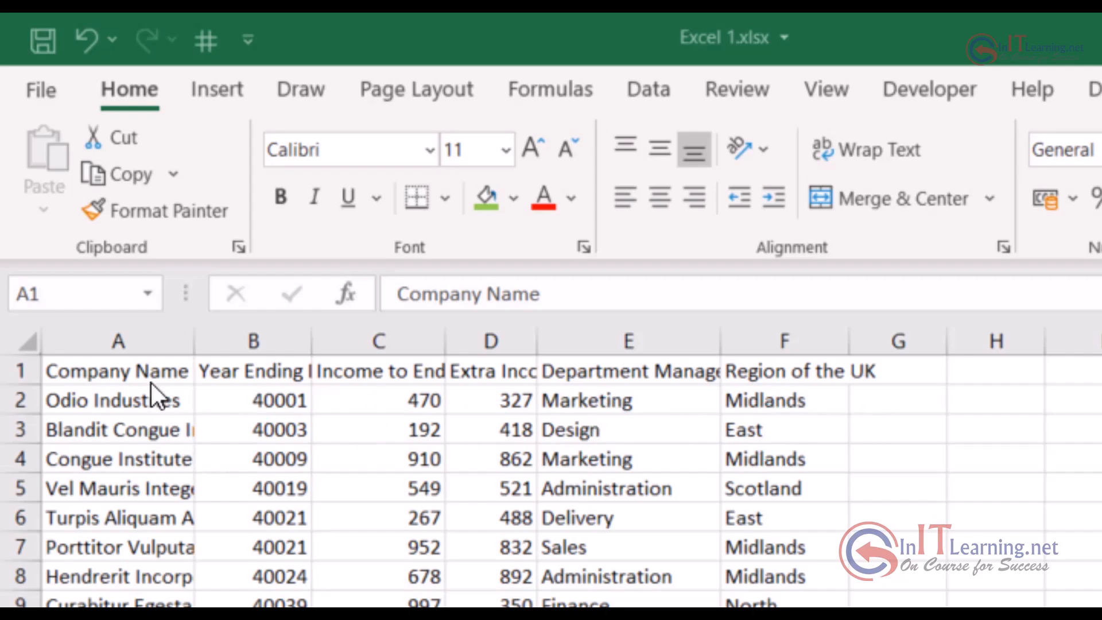
Wrap the text of the column headings in A1:F1 of the company table
left_click_drag(147, 375, 784, 368)
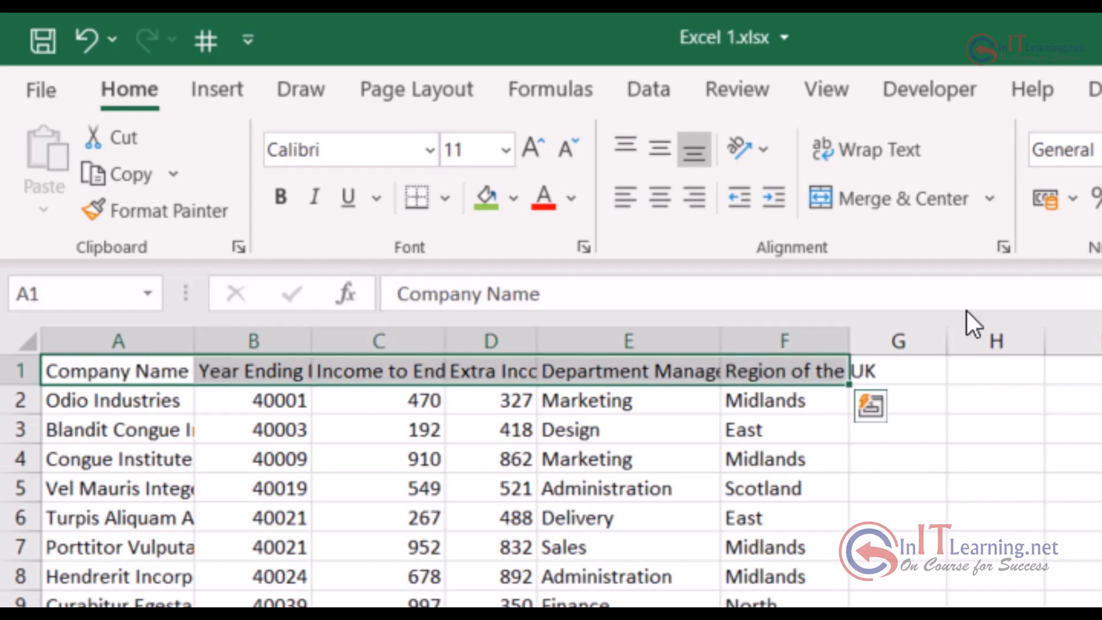
left_click(879, 148)
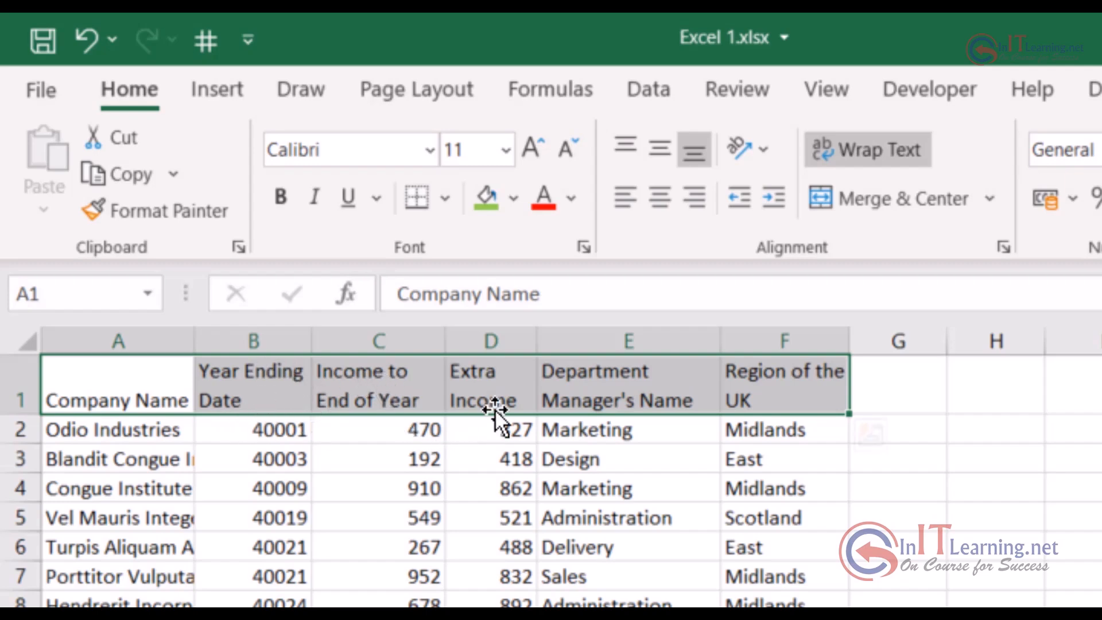
left_click(354, 482)
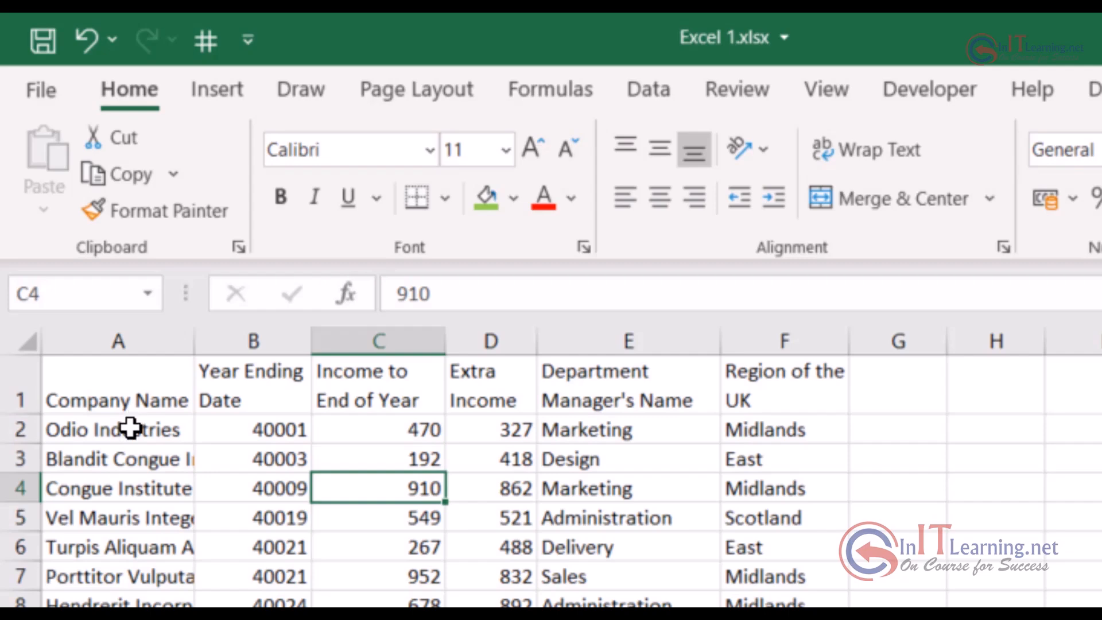
Wrap the text of all company names in column A, from A2 down to the end of the data
left_click(130, 428)
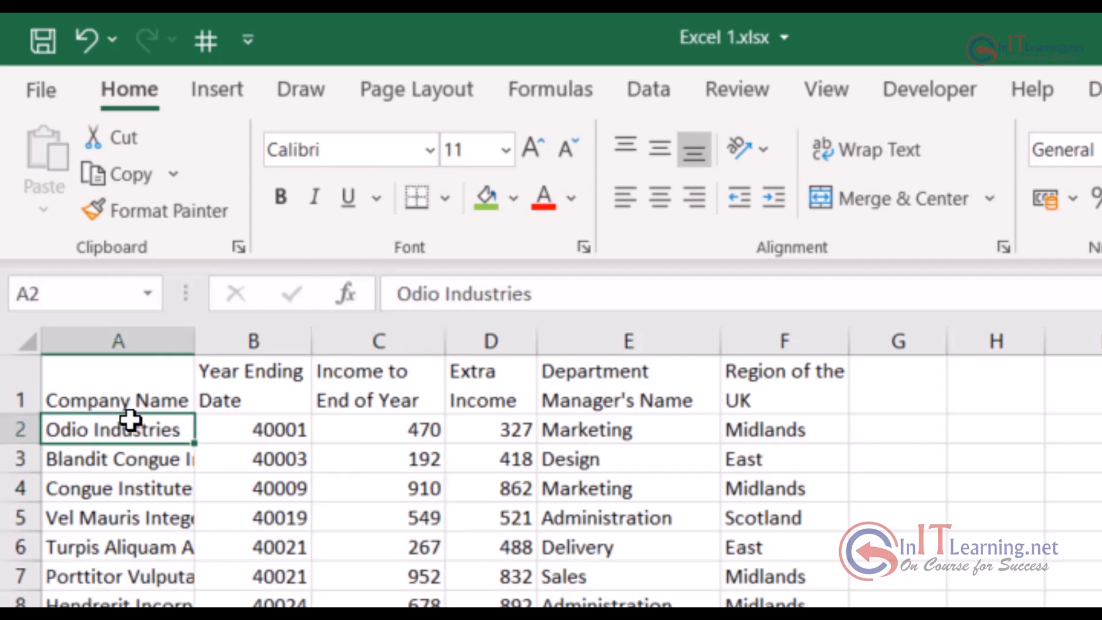
key("ctrl+shift+Down")
key("ctrl+BackSpace")
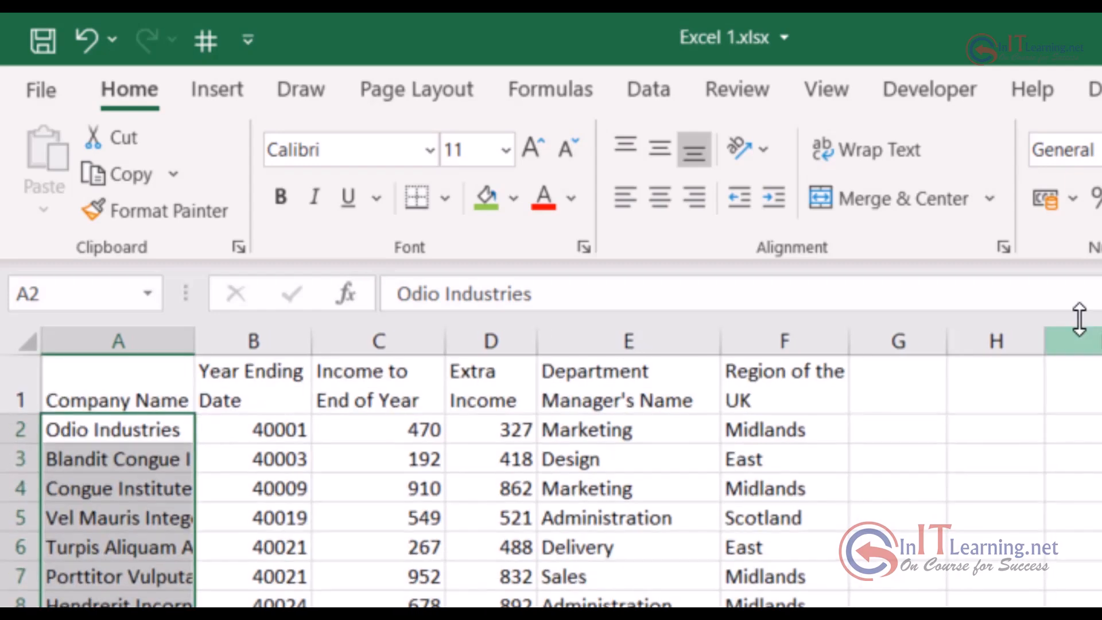
left_click(861, 148)
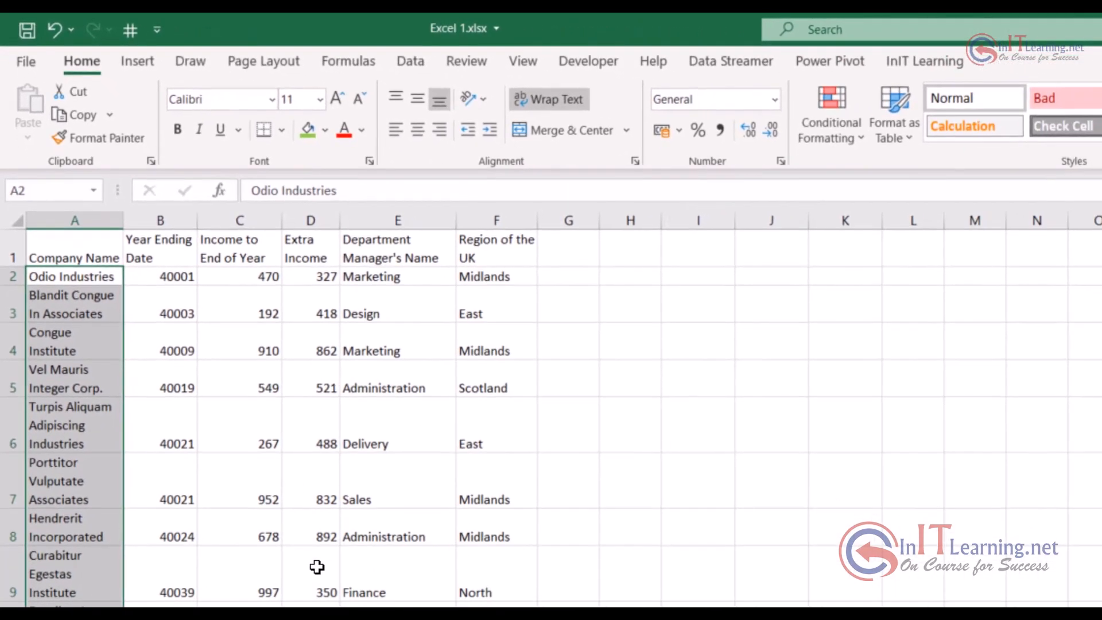
left_click(75, 304)
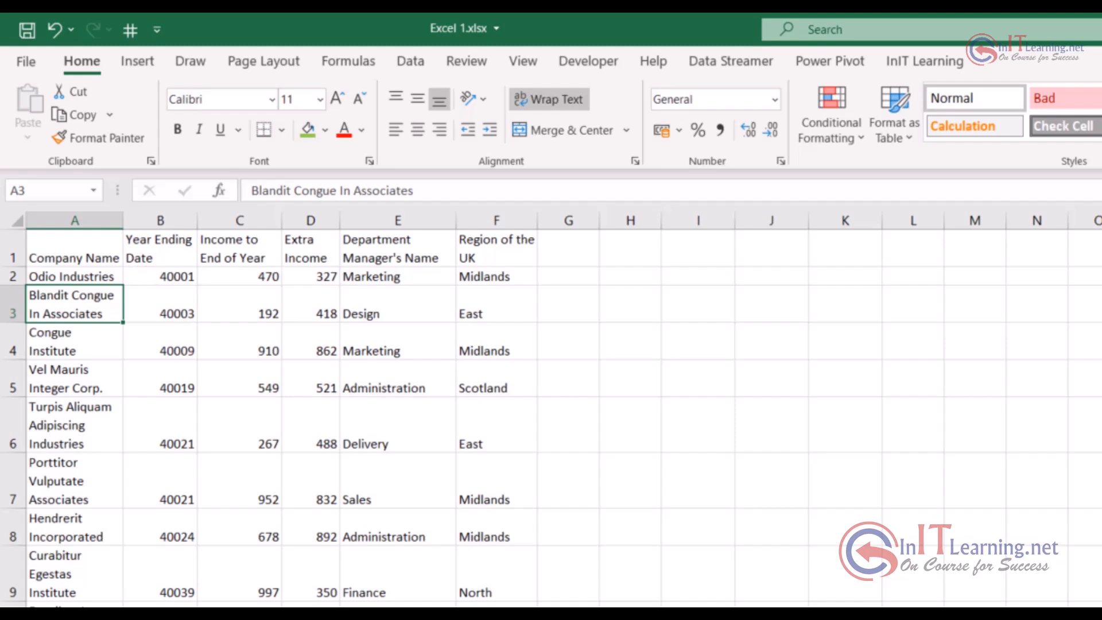
Go to the following blank worksheet and enter "Town Milton Keynes" in cell D5
key("ctrl+Page_Down")
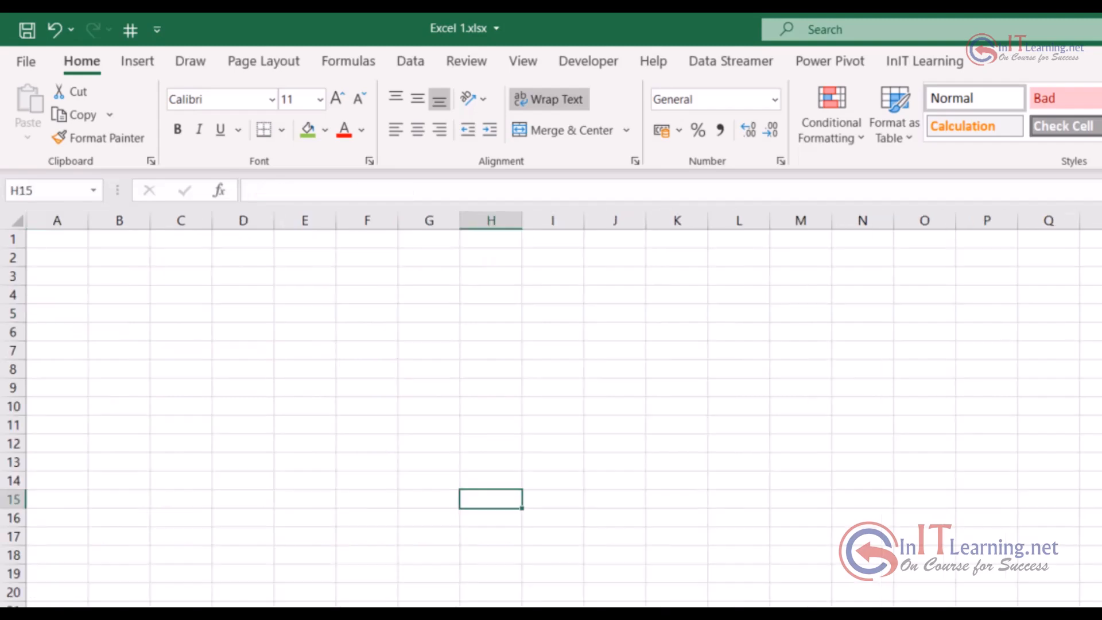
left_click(241, 313)
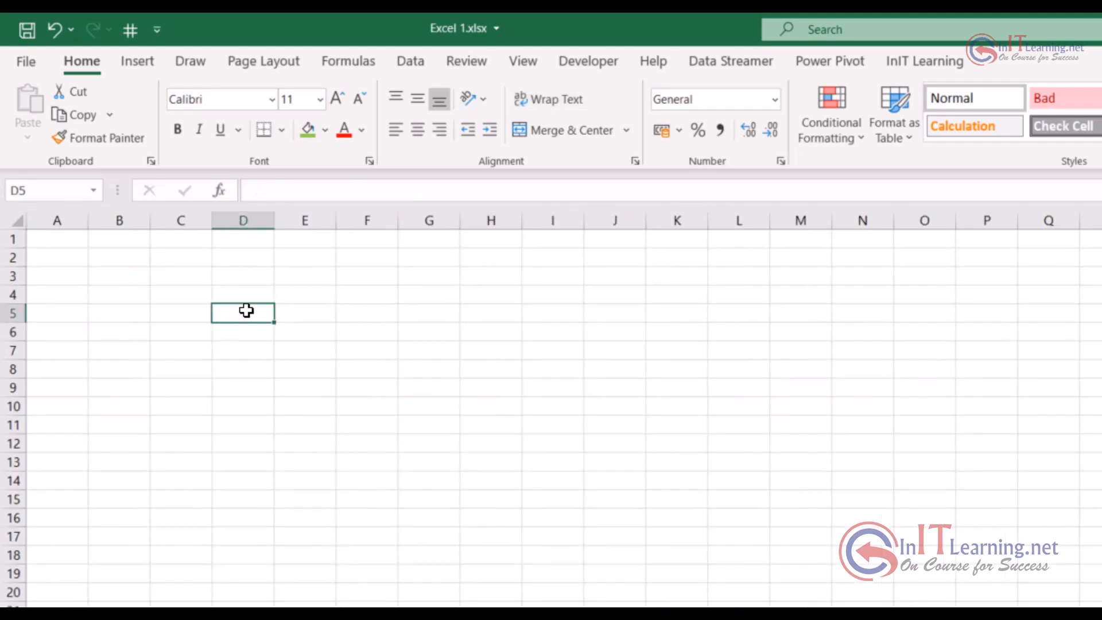
type("Town Milton Keynes")
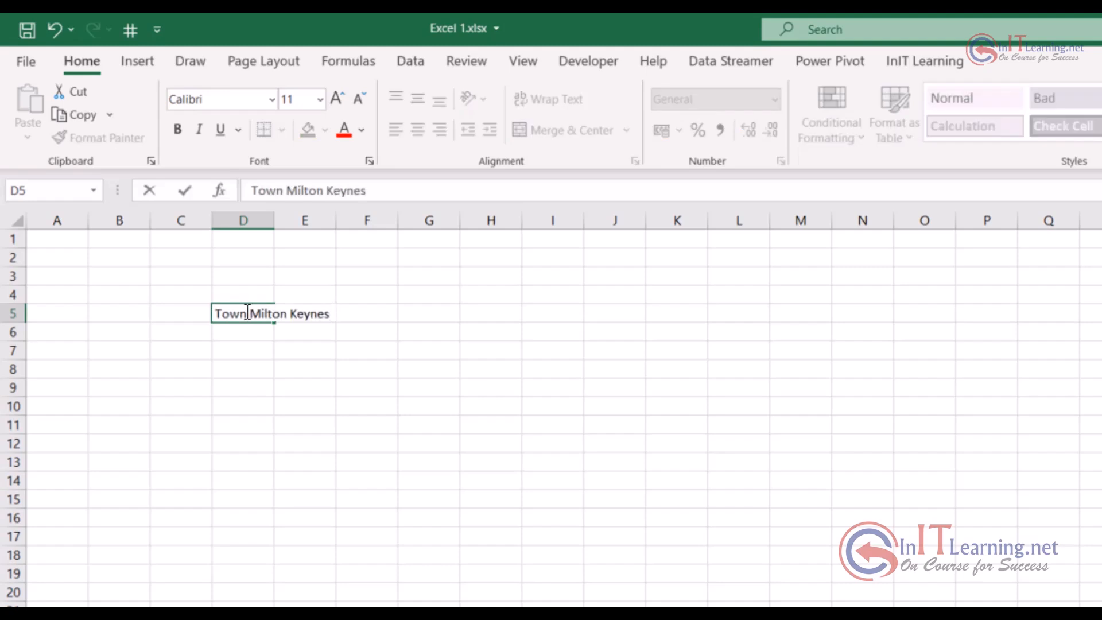
key("ctrl+Return")
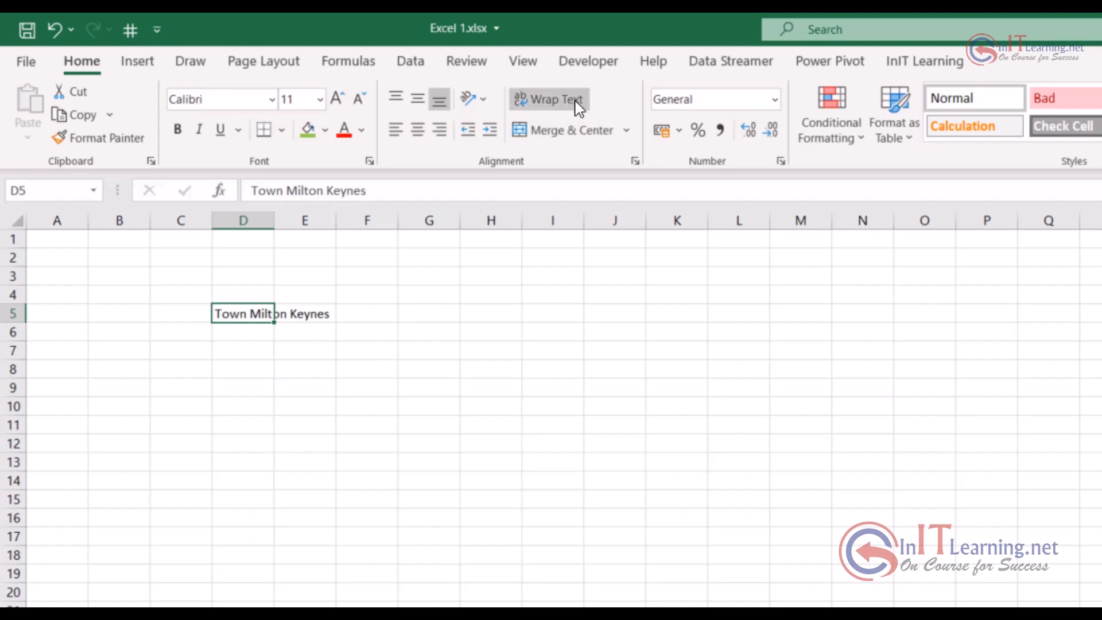
Wrap the text in D5 and widen column D in stages until the text fits on a single line
left_click(576, 105)
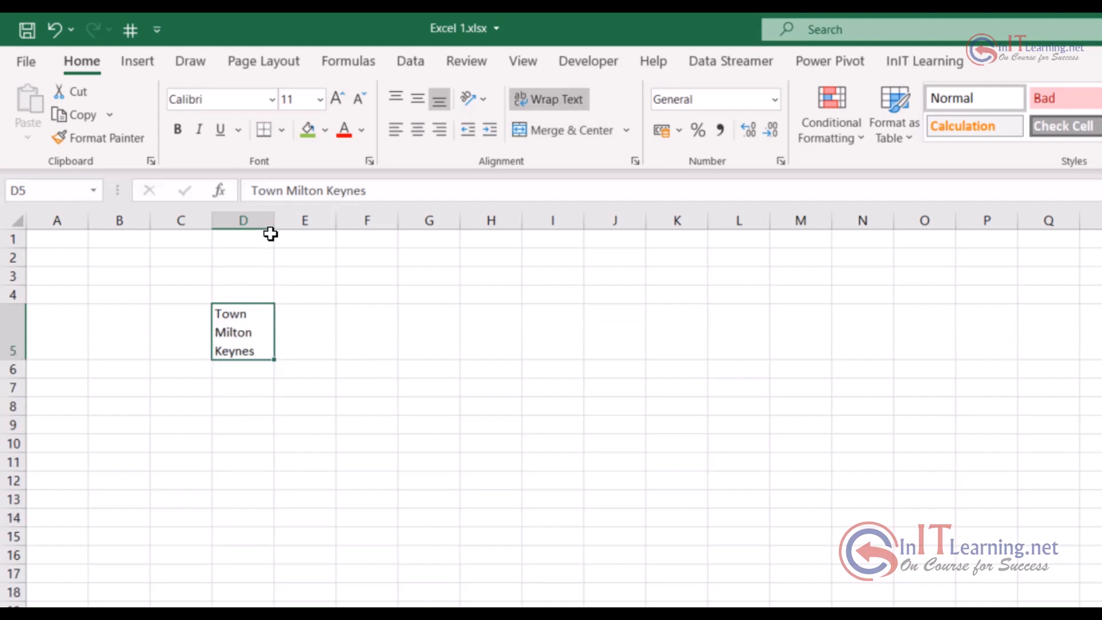
left_click_drag(273, 218, 295, 215)
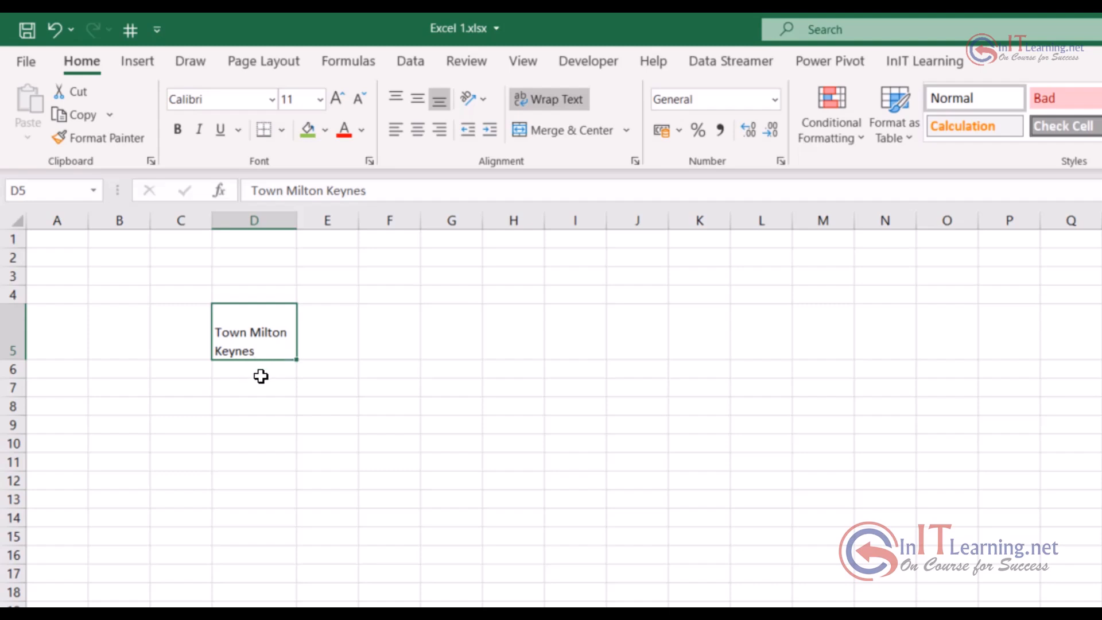
left_click_drag(295, 215, 335, 216)
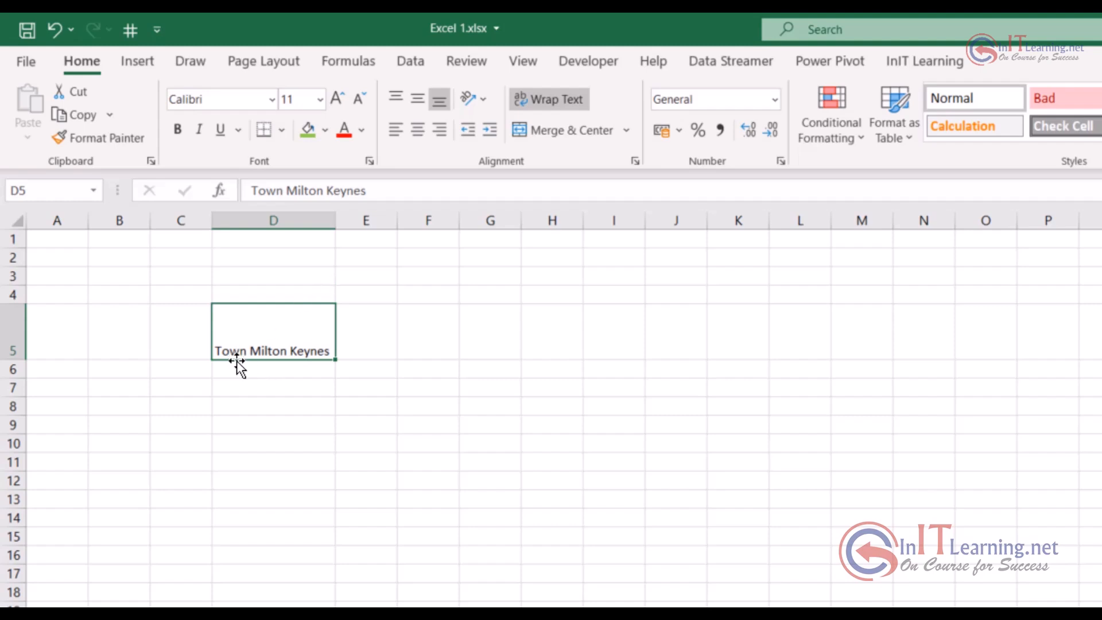
Enter "Town" and "Milton Keynes" in D8 separated by a manual line break, and widen column D well beyond the text
left_click(259, 405)
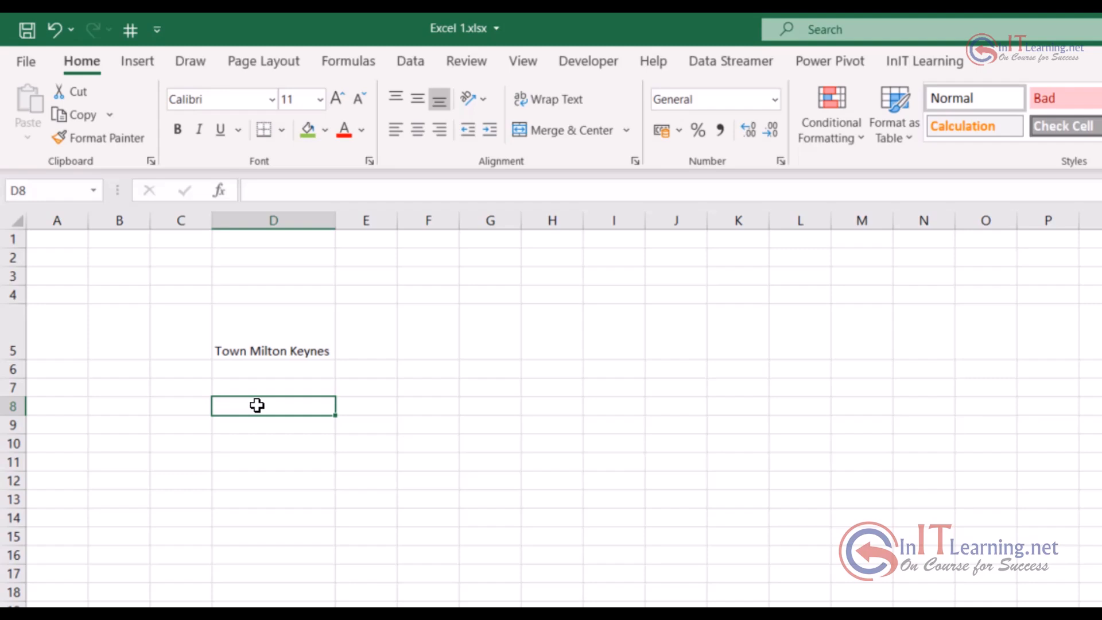
type("Town")
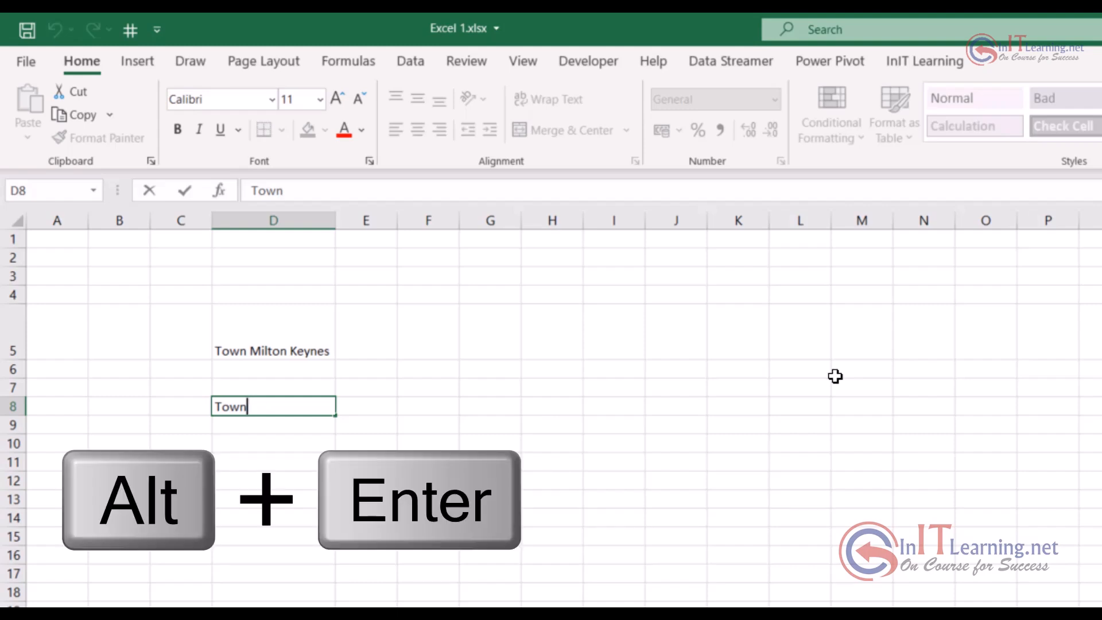
key("alt+Return")
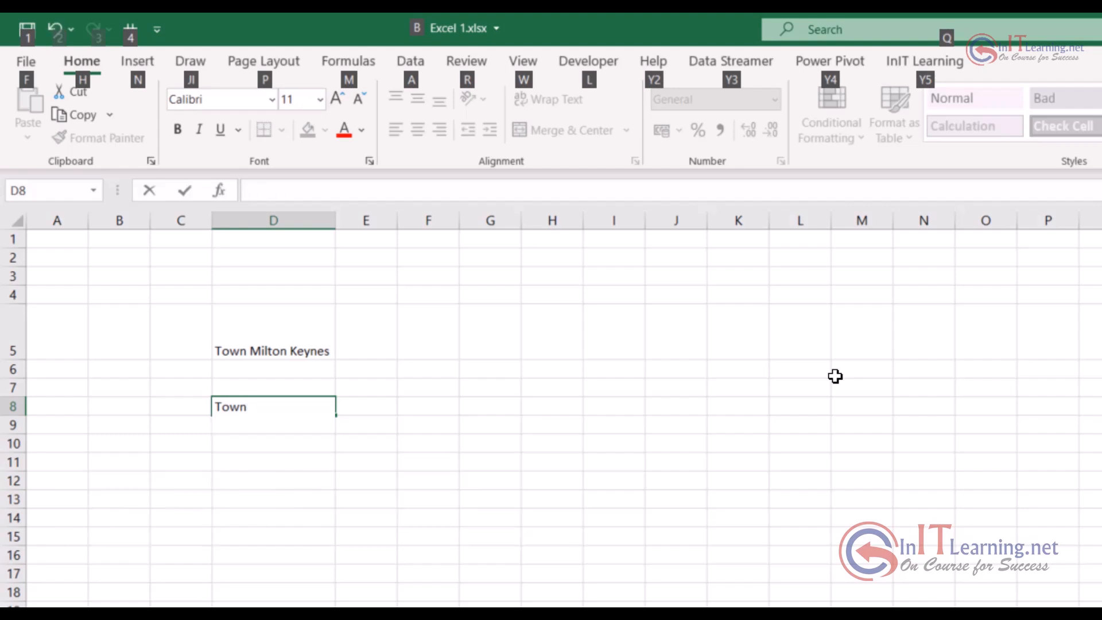
type("Milton Keynes")
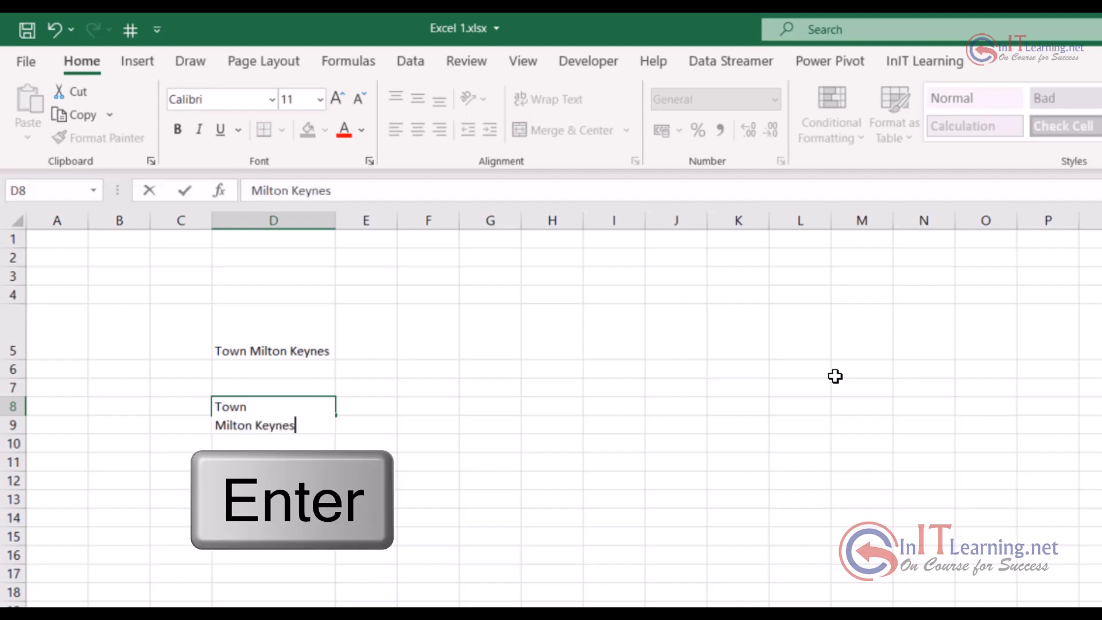
key("Return")
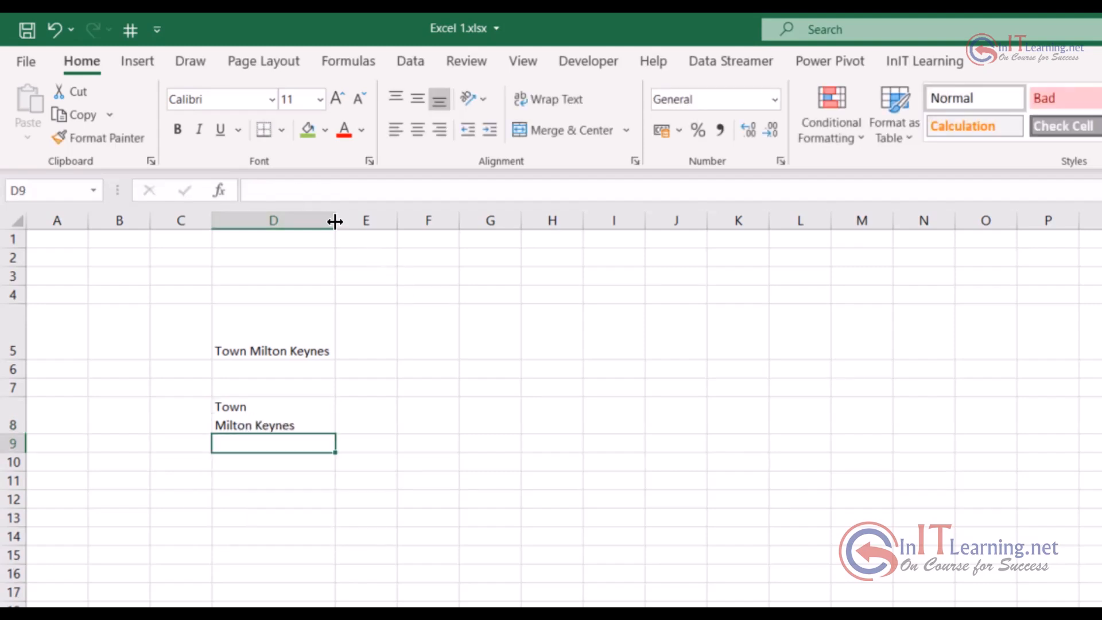
left_click_drag(335, 223, 514, 218)
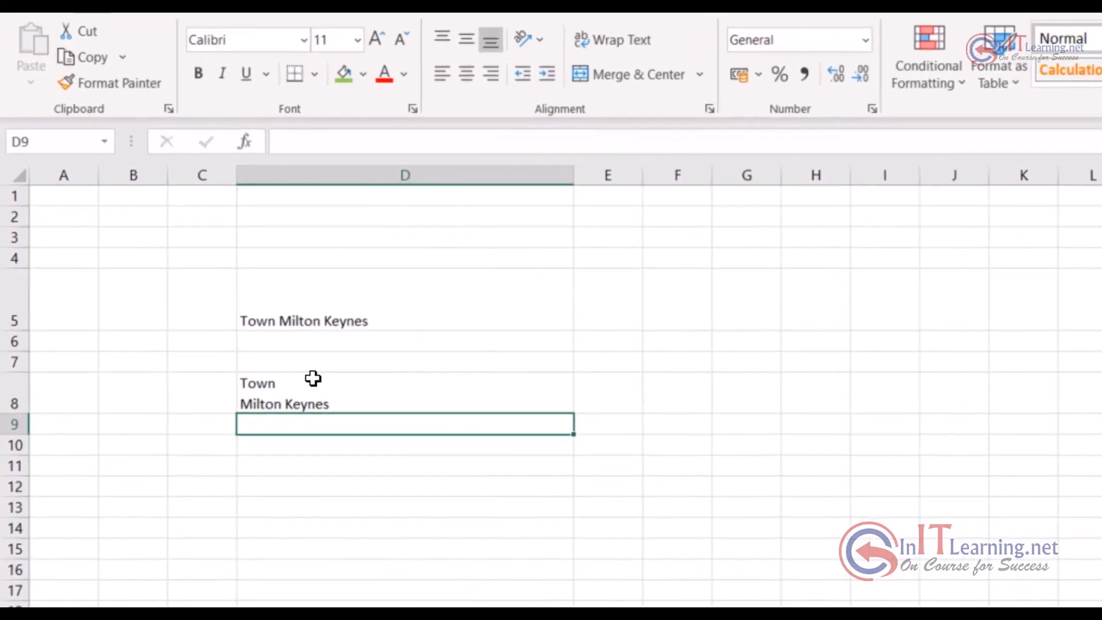